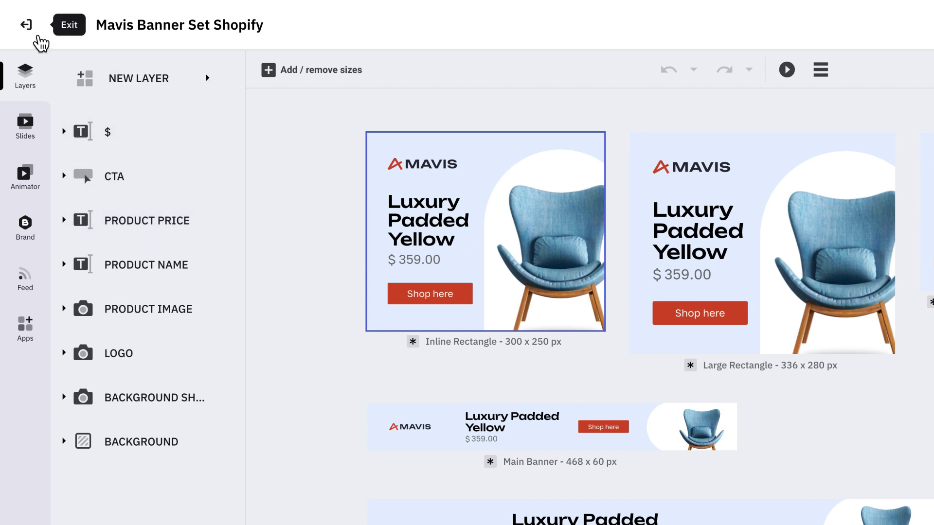
# Leave the banner editor and open the account's API credentials settings.
pyautogui.click(36, 36)
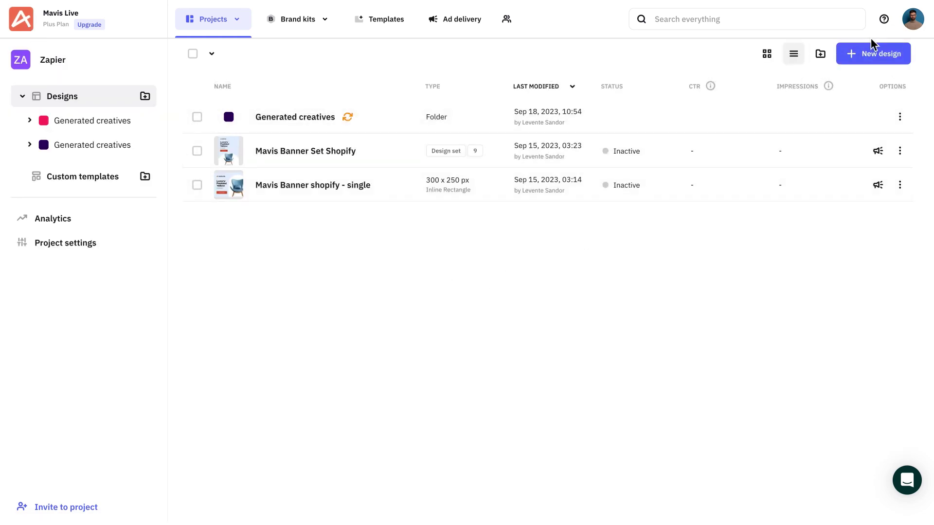
pyautogui.click(915, 28)
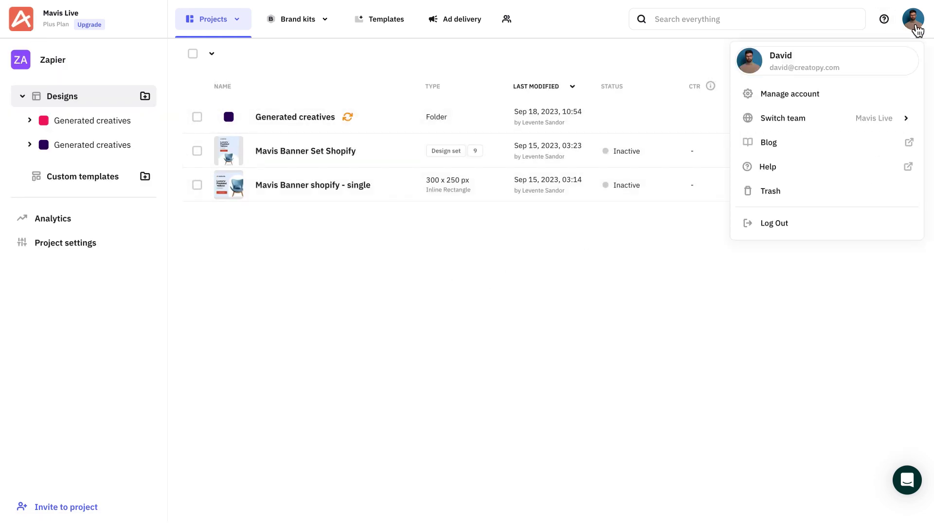
pyautogui.click(801, 99)
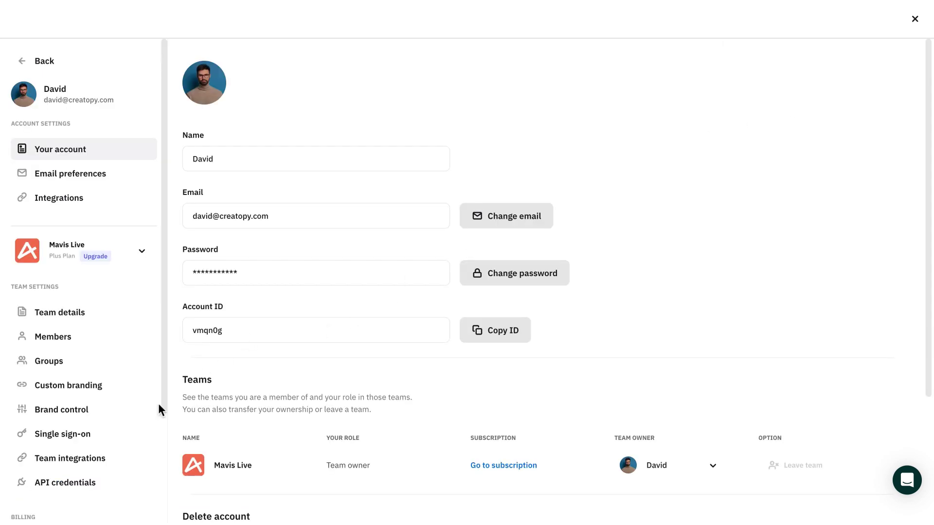
pyautogui.click(64, 483)
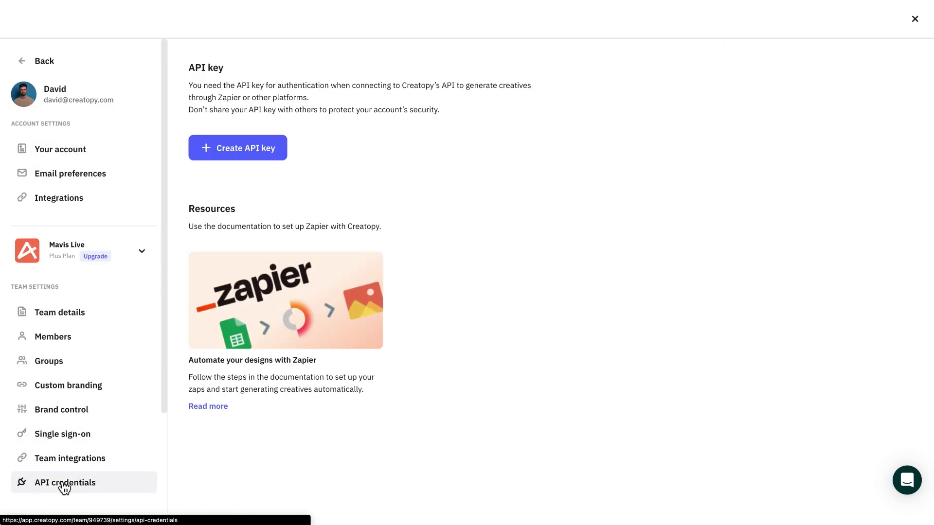
# Create a new API key named 'Mavis Shopify - API'.
pyautogui.click(250, 155)
pyautogui.write('Mavis Shopify - API')
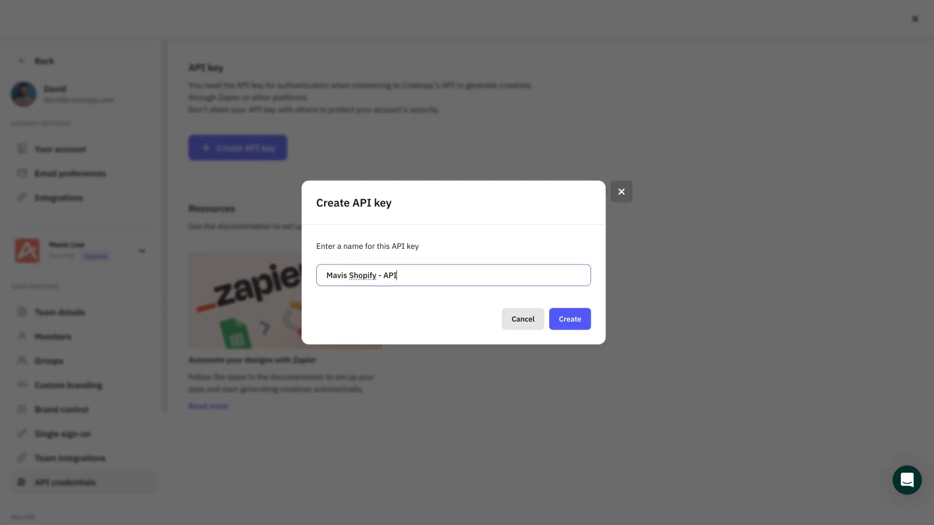
pyautogui.click(563, 331)
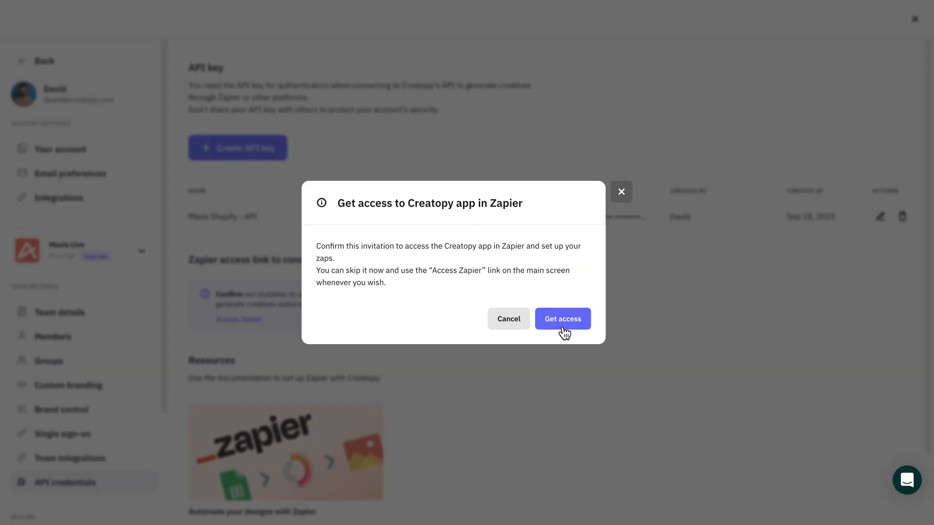
# Accept the Creatopy invite in Zapier and start a new Zap.
pyautogui.click(563, 321)
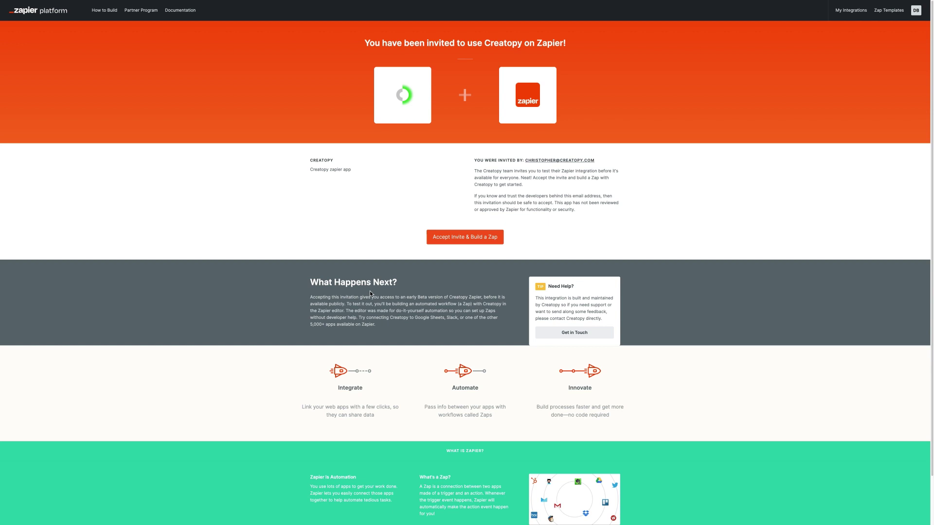
pyautogui.click(476, 240)
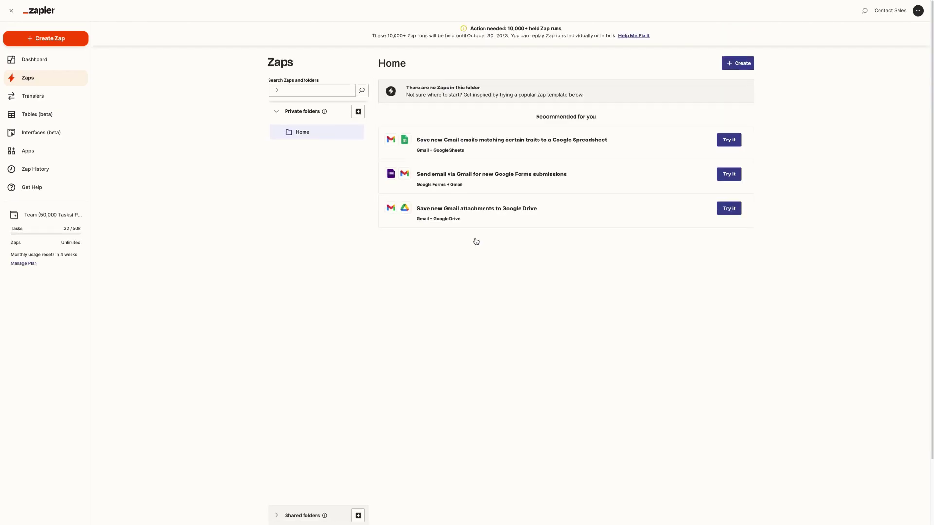
pyautogui.click(59, 44)
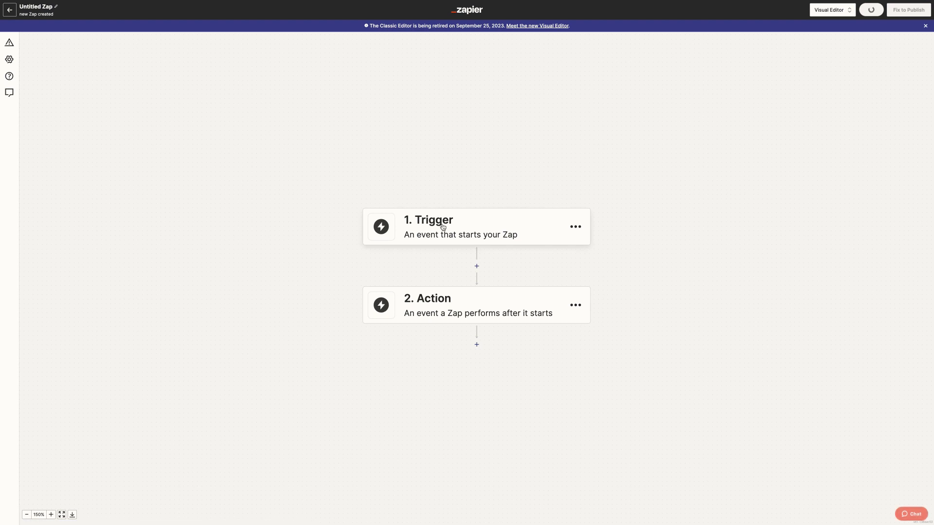
# Set the trigger to Shopify's New Product event.
pyautogui.click(443, 228)
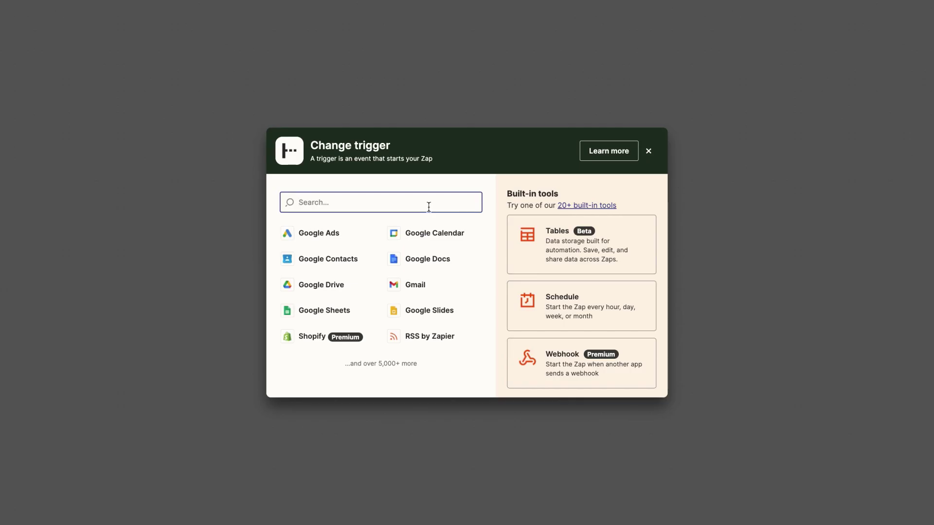
pyautogui.click(319, 337)
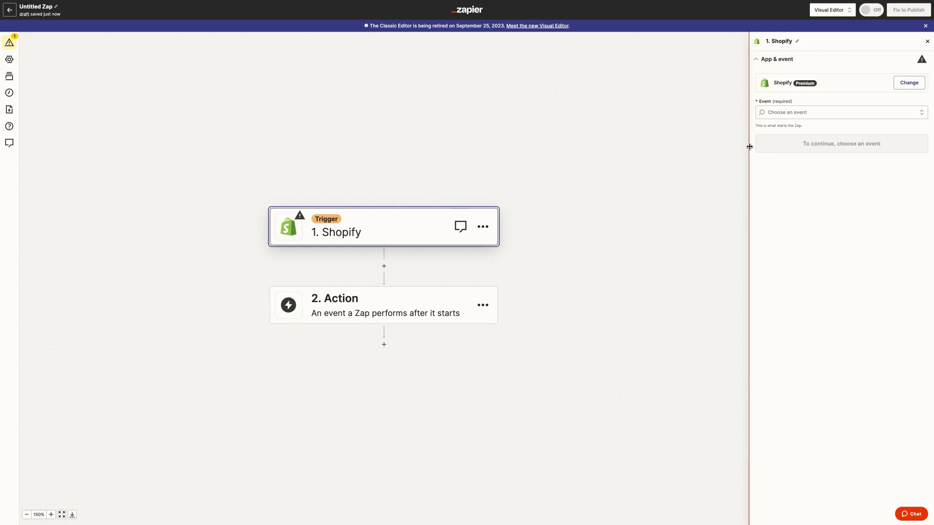
pyautogui.click(798, 112)
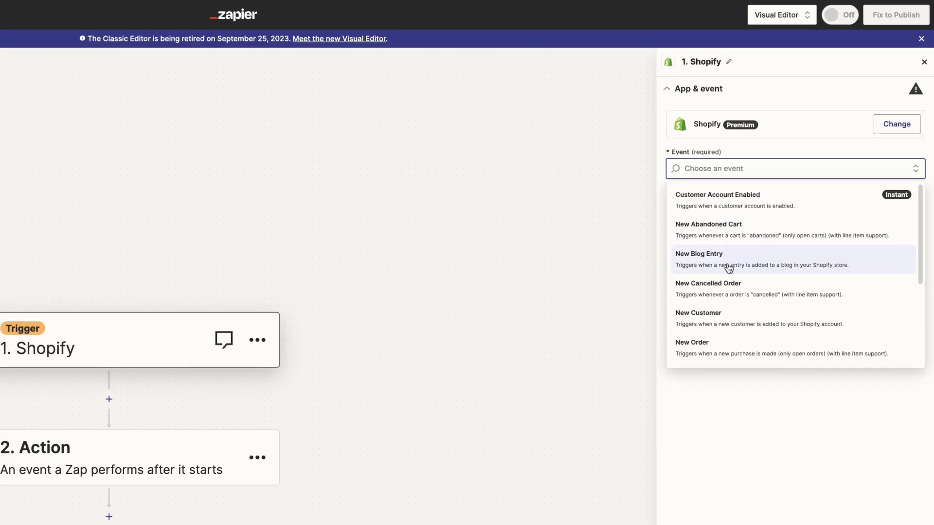
pyautogui.scroll(-2, 730, 265)
pyautogui.scroll(-3, 729, 289)
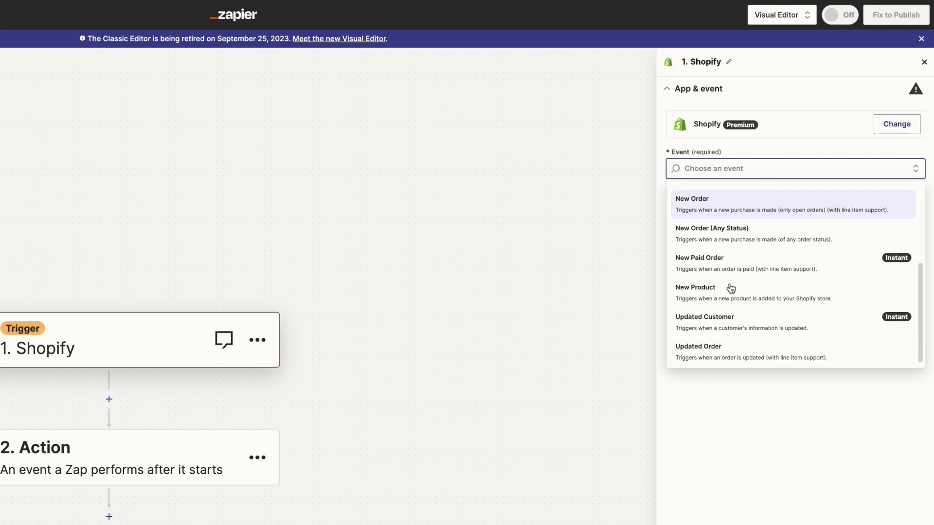
pyautogui.click(714, 284)
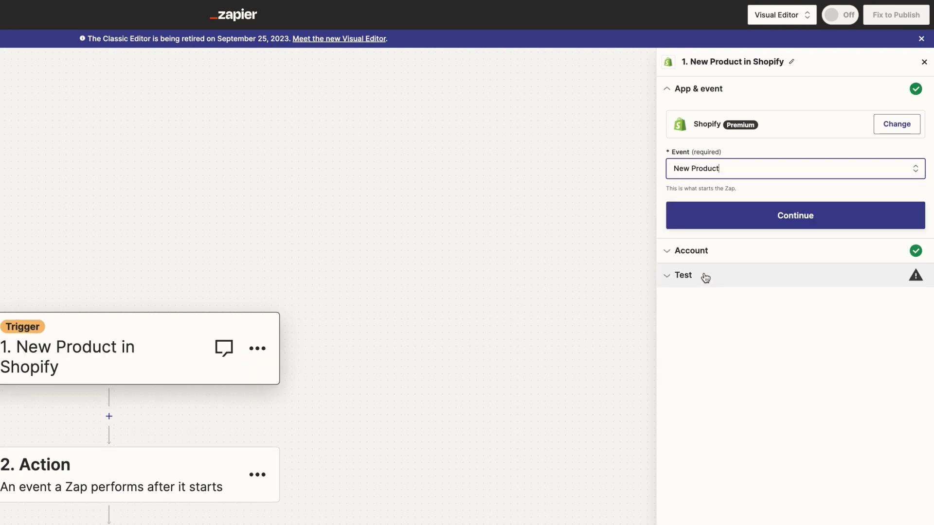
pyautogui.click(728, 226)
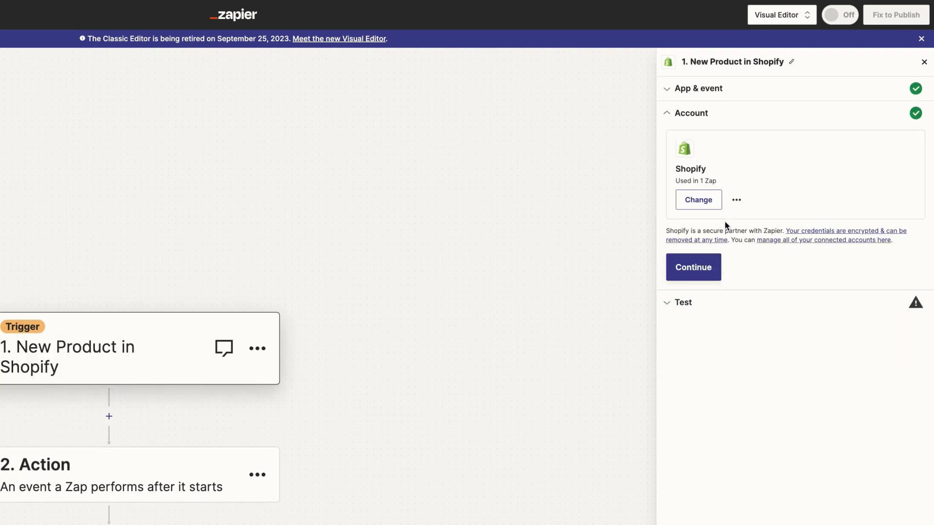
# Keep the connected Shopify account, test the trigger, and continue with a sample product.
pyautogui.click(696, 275)
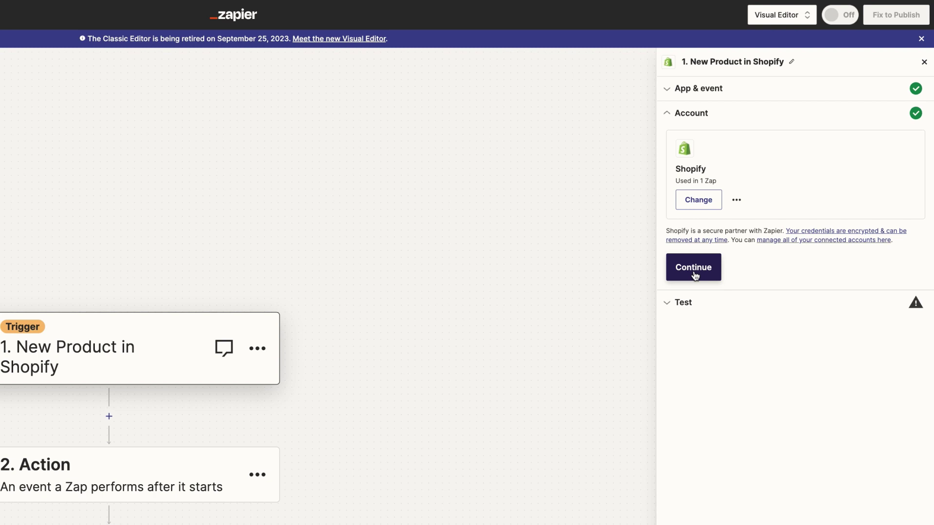
pyautogui.click(696, 275)
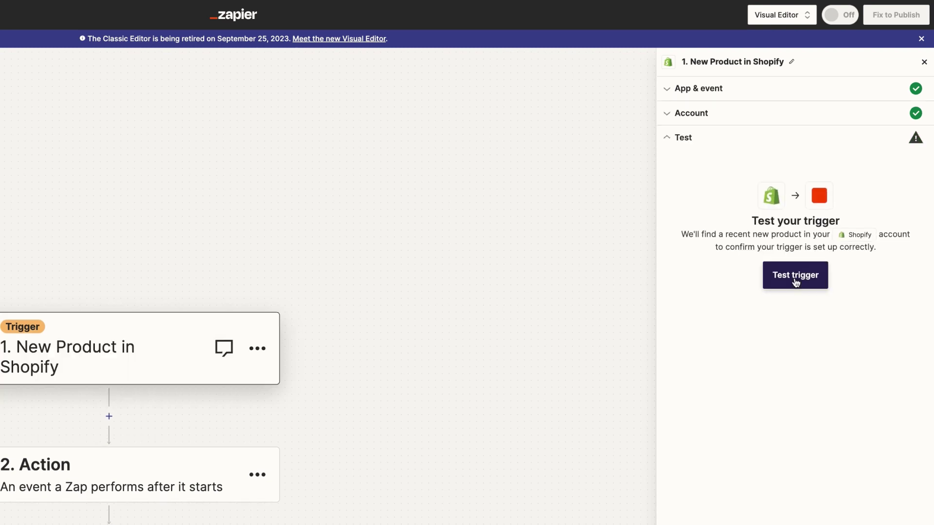
pyautogui.click(796, 282)
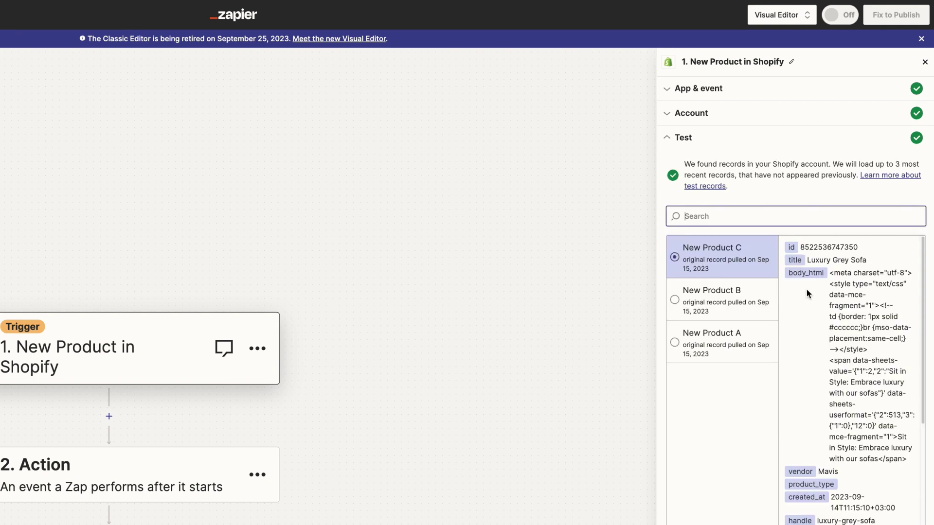
pyautogui.scroll(-15, 807, 292)
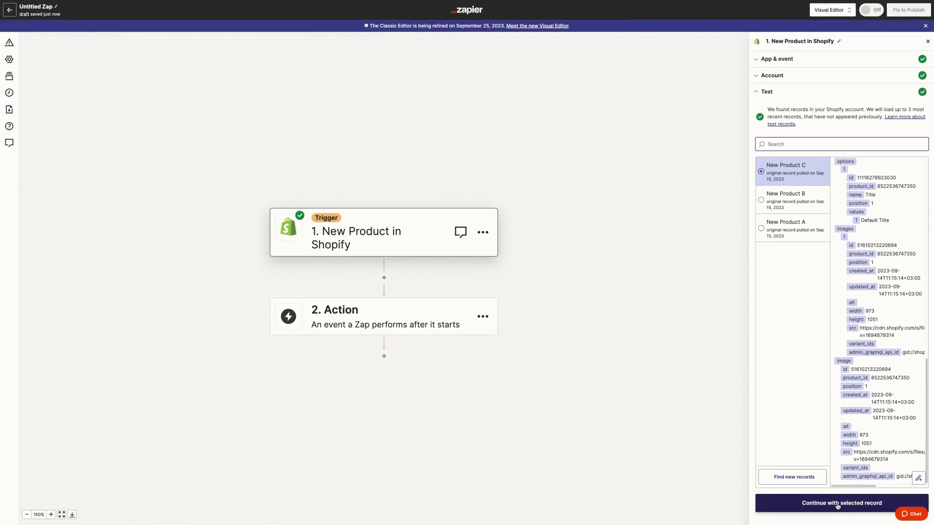
pyautogui.click(836, 503)
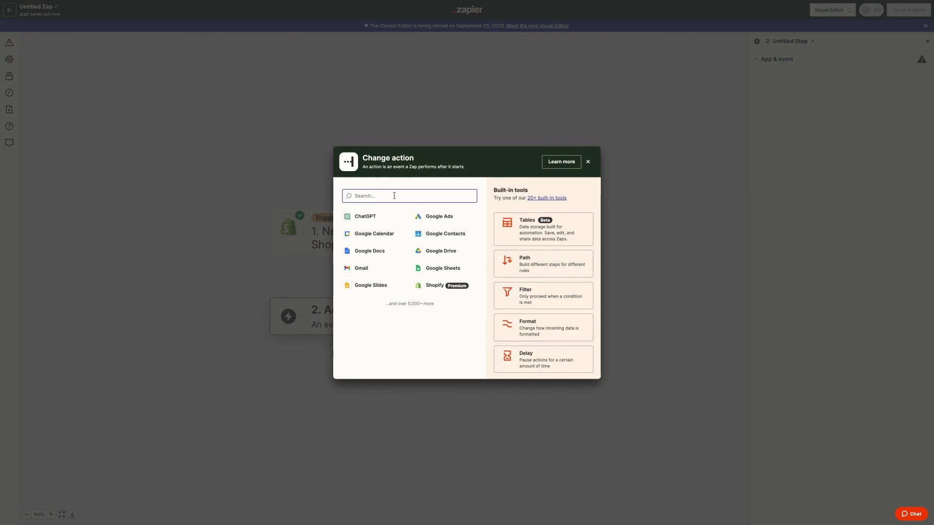
# Make the action Creatopy (1.0.0) with the Generate creative event, then open the account options.
pyautogui.write('Creaopy')
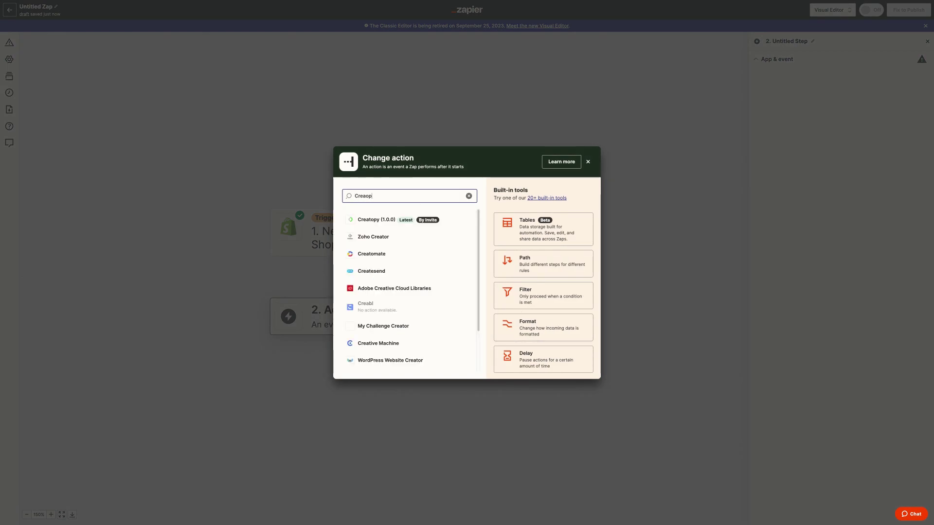
pyautogui.click(372, 221)
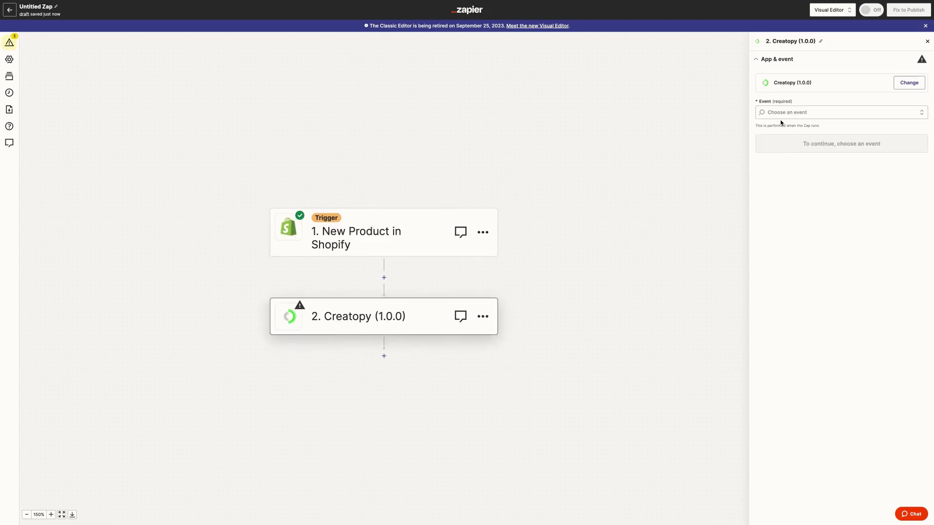
pyautogui.click(793, 113)
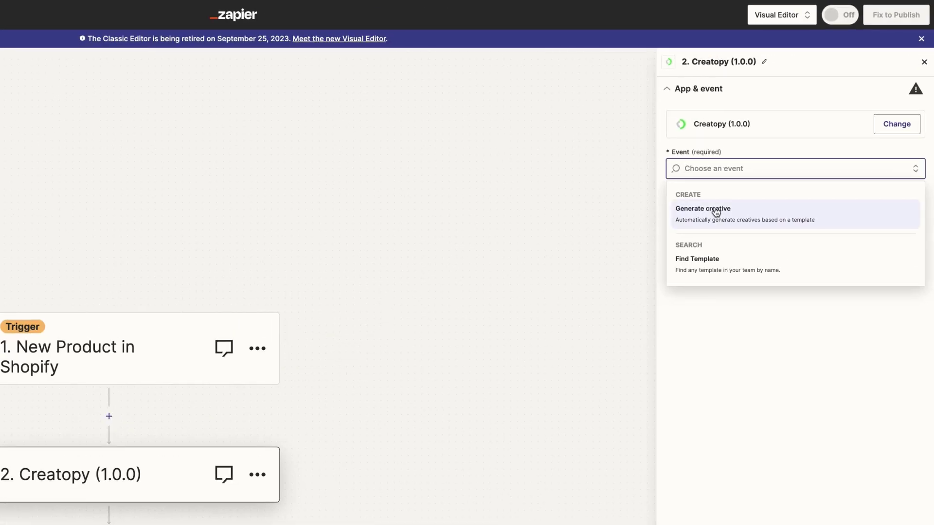
pyautogui.click(716, 212)
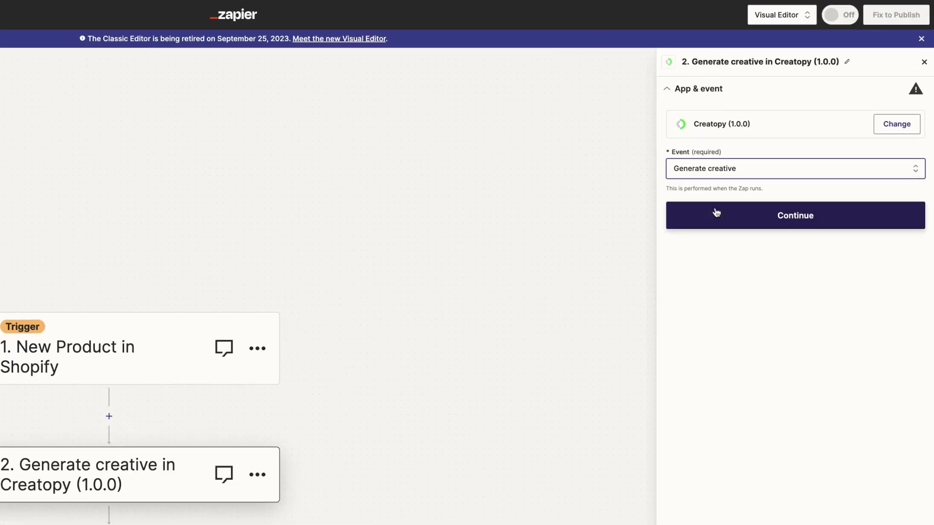
pyautogui.click(751, 216)
pyautogui.click(738, 201)
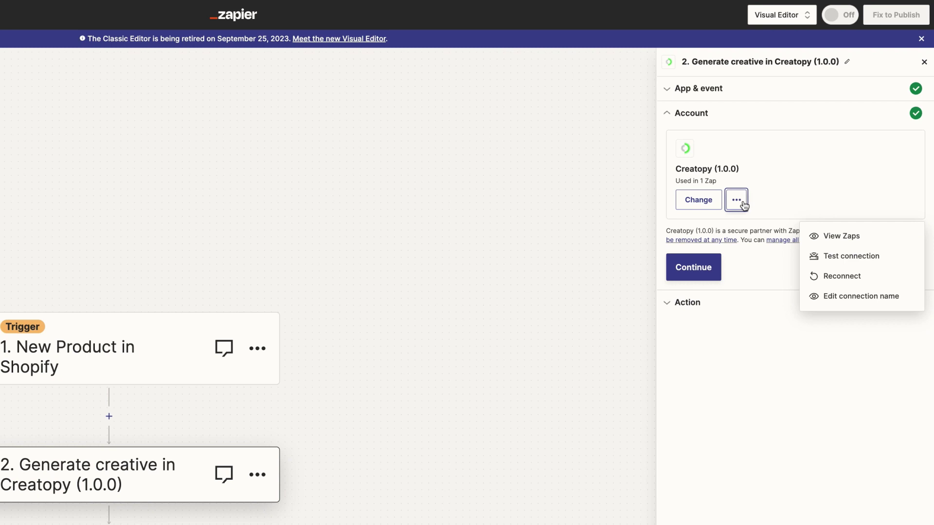
# Reconnect the Creatopy account using the API key's Client ID and Client Secret.
pyautogui.click(828, 276)
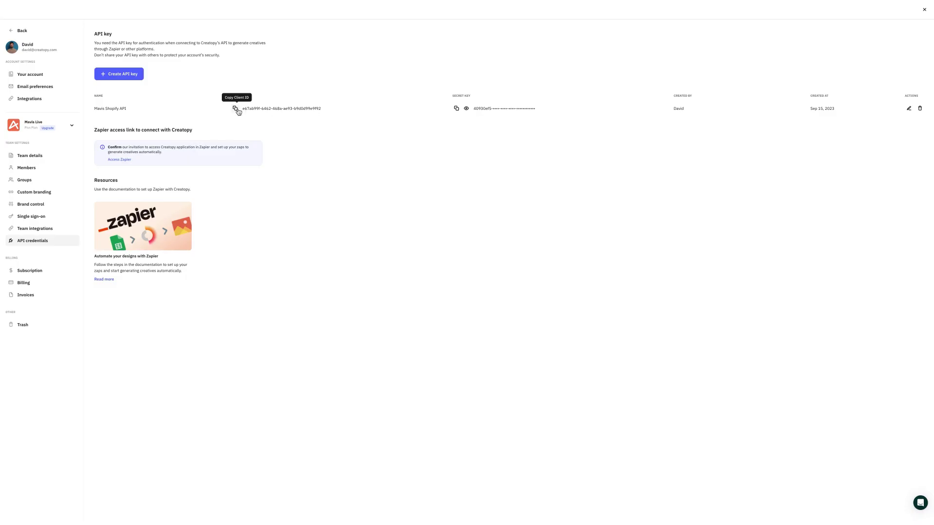
pyautogui.click(235, 109)
pyautogui.press('super+v')
pyautogui.click(457, 108)
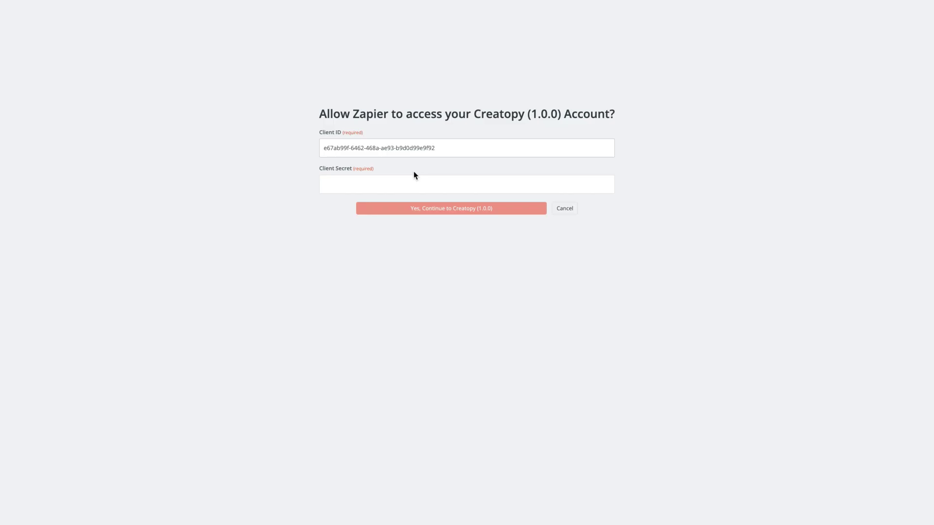
pyautogui.click(358, 183)
pyautogui.press('super+v')
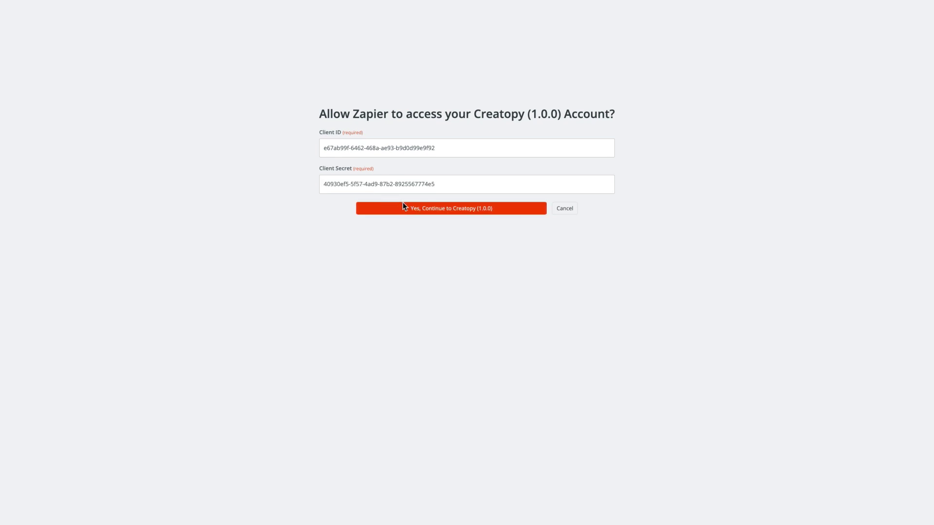
pyautogui.click(403, 206)
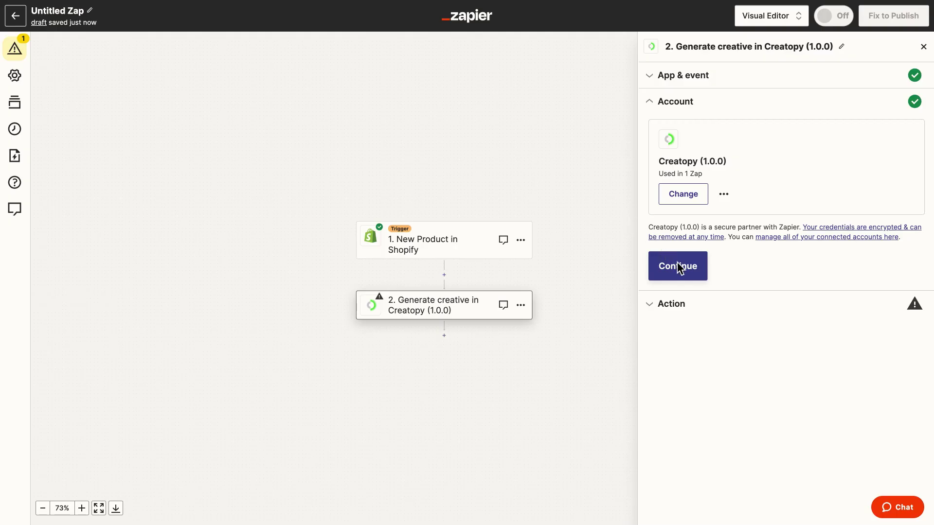
# Choose the Mavis Banner Set Shopify template, JPG export type and Medium Quality.
pyautogui.click(681, 267)
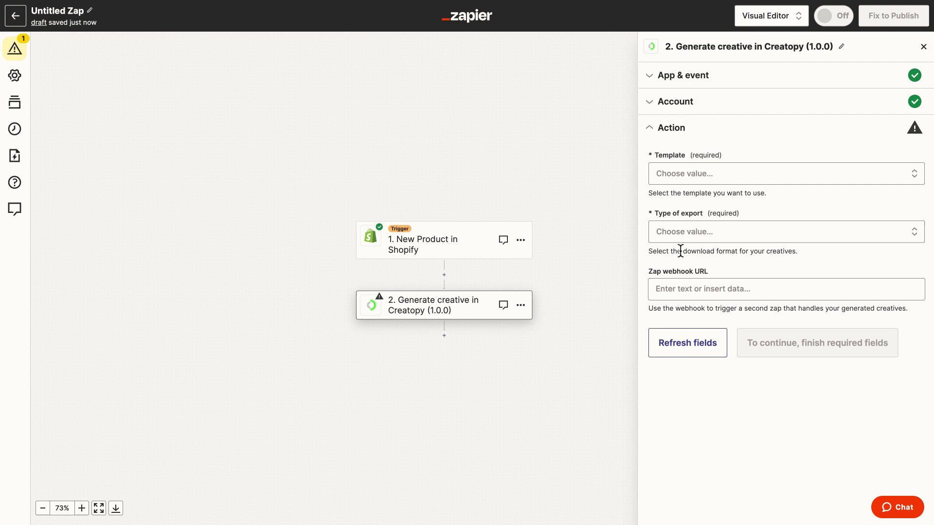
pyautogui.click(678, 184)
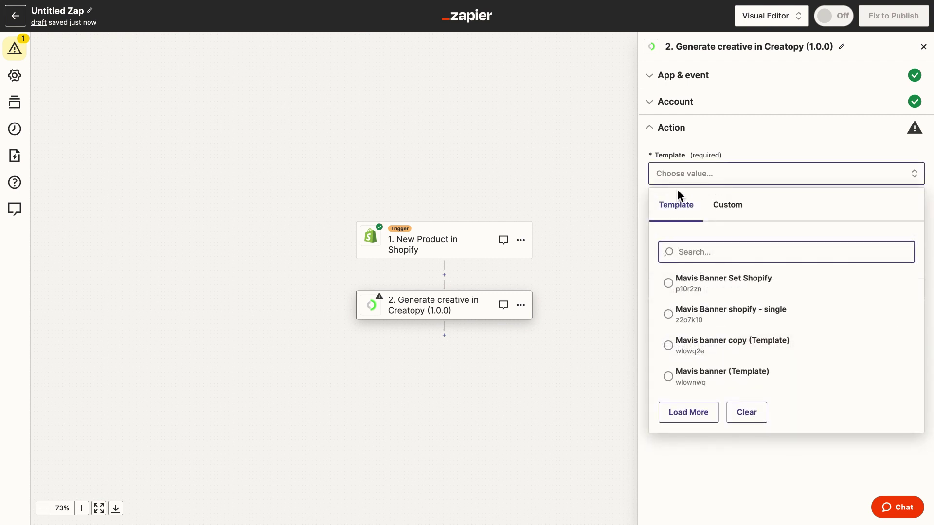
pyautogui.click(675, 290)
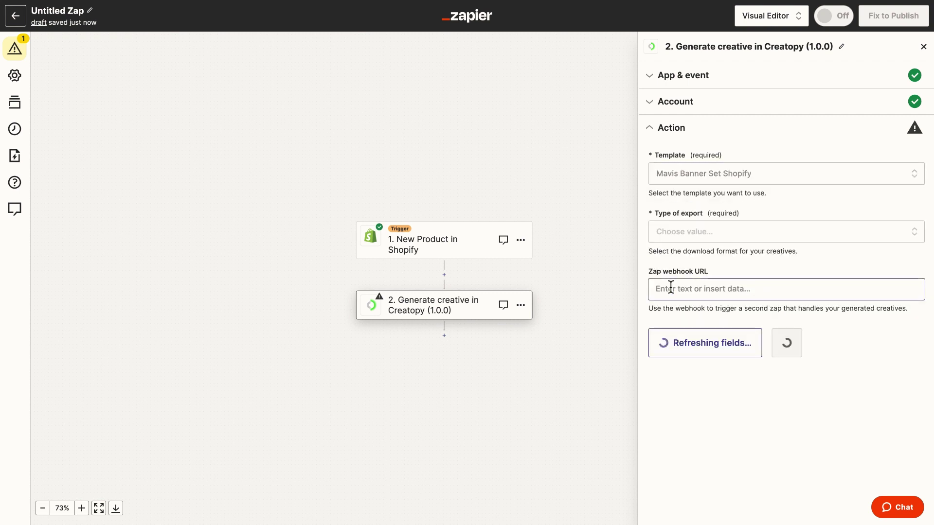
pyautogui.click(687, 240)
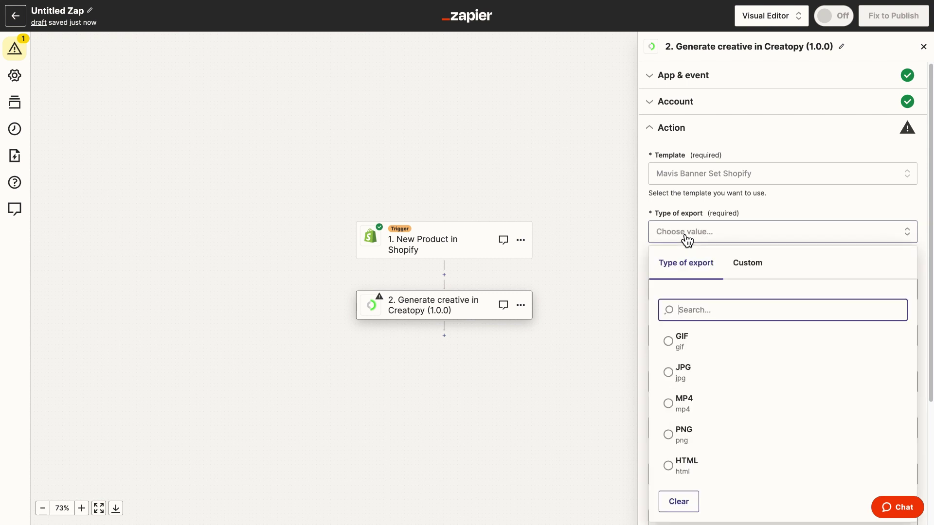
pyautogui.click(684, 374)
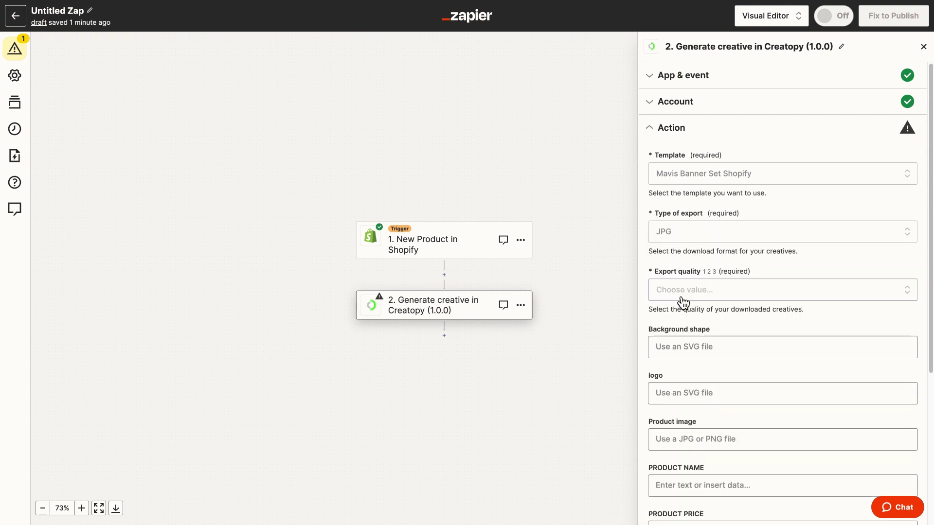
pyautogui.click(682, 291)
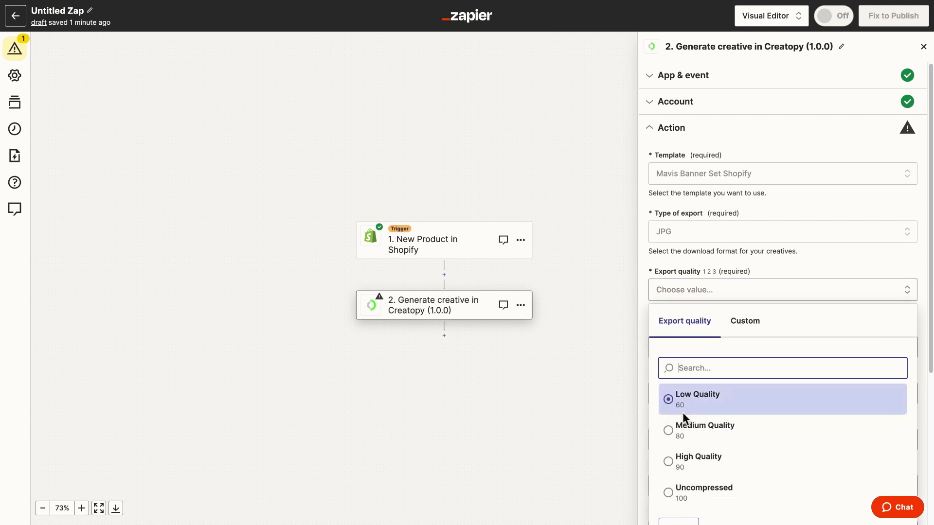
pyautogui.click(691, 431)
# Map Shopify Images Src into Product image and Title into PRODUCT NAME.
pyautogui.scroll(-6, 711, 286)
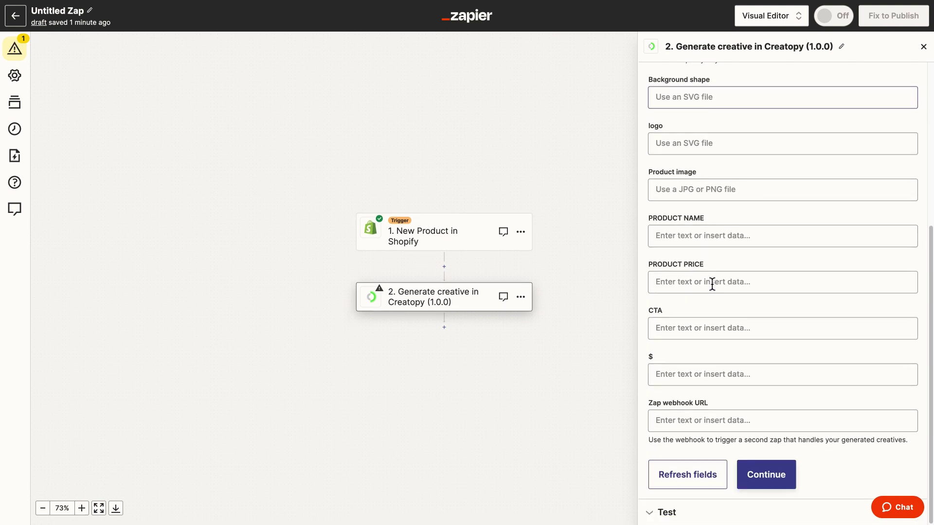
pyautogui.click(672, 204)
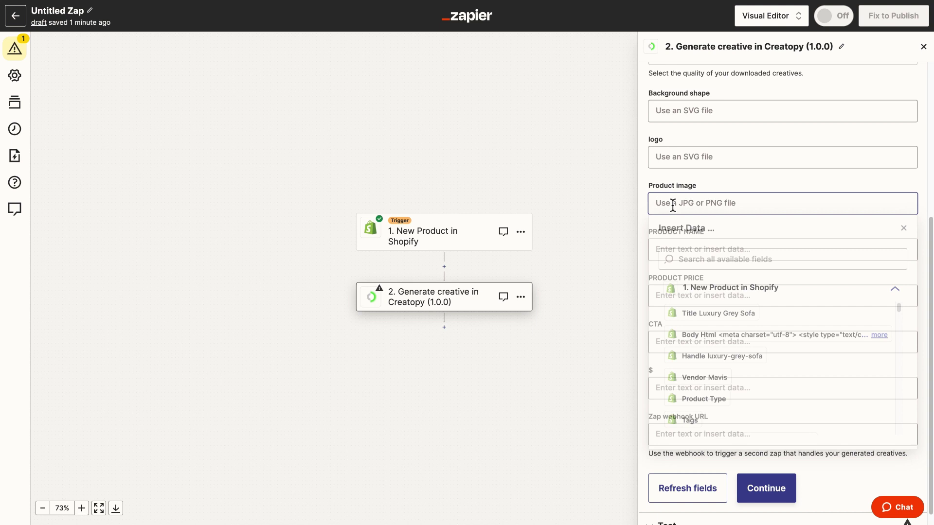
pyautogui.write('image')
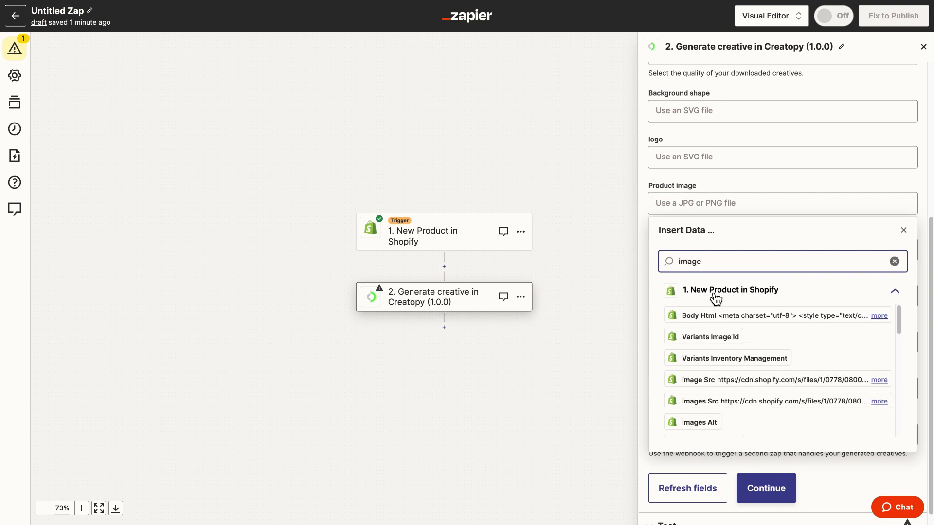
pyautogui.click(712, 401)
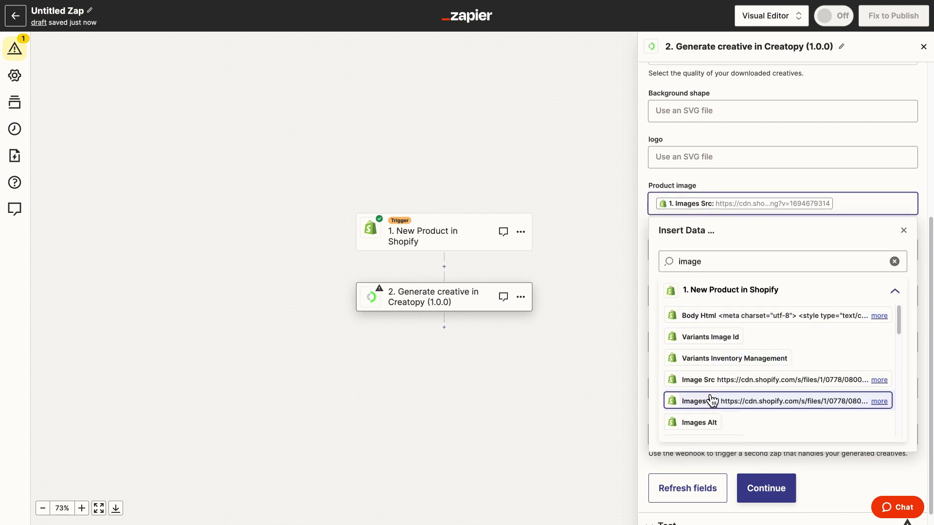
pyautogui.click(904, 231)
pyautogui.click(700, 250)
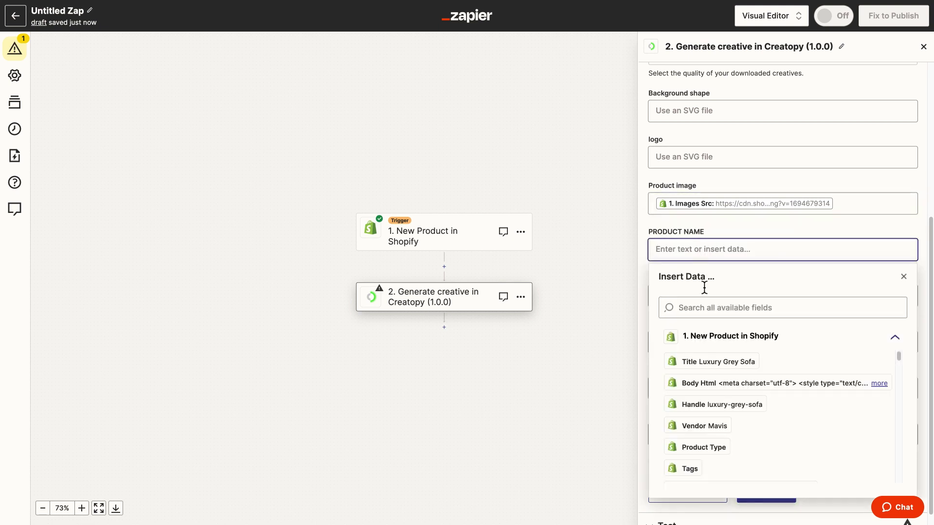
pyautogui.click(704, 371)
pyautogui.click(624, 332)
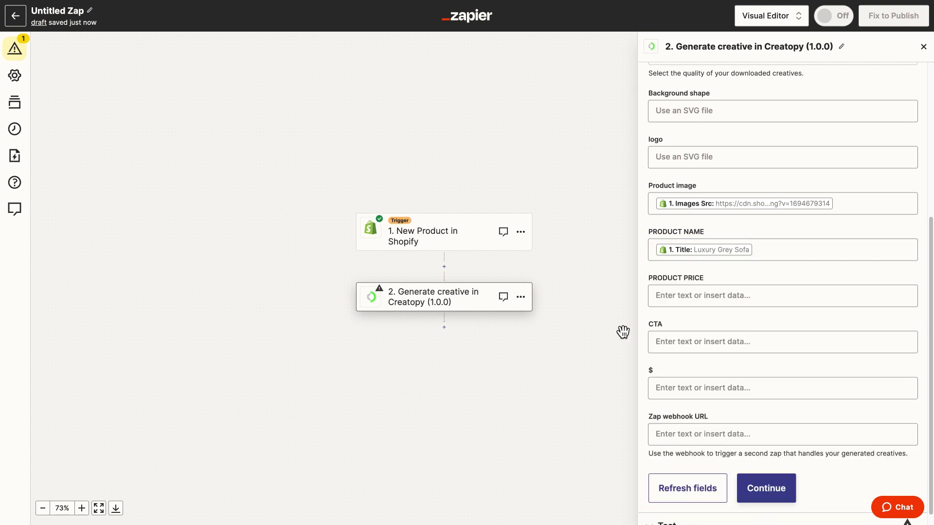
# Map Shopify Variants Price into PRODUCT PRICE and finish the action settings.
pyautogui.click(674, 297)
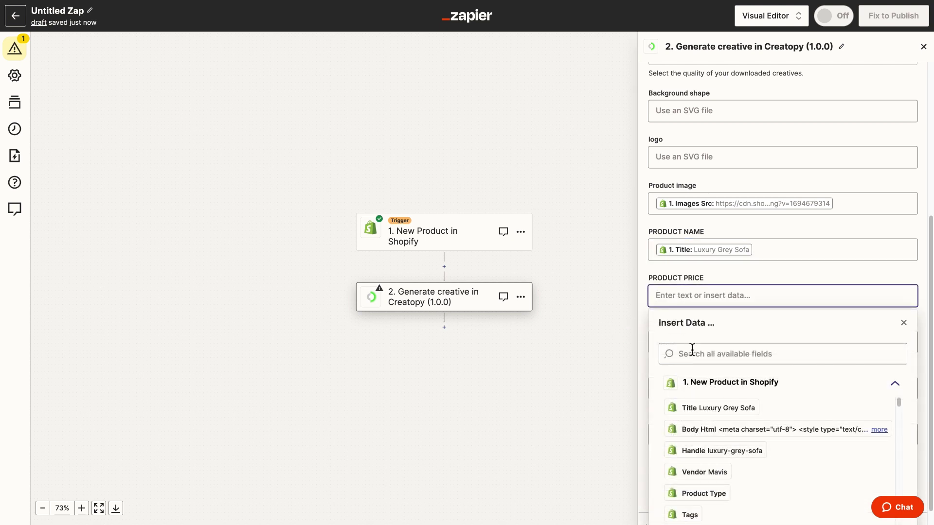
pyautogui.click(692, 352)
pyautogui.write('price')
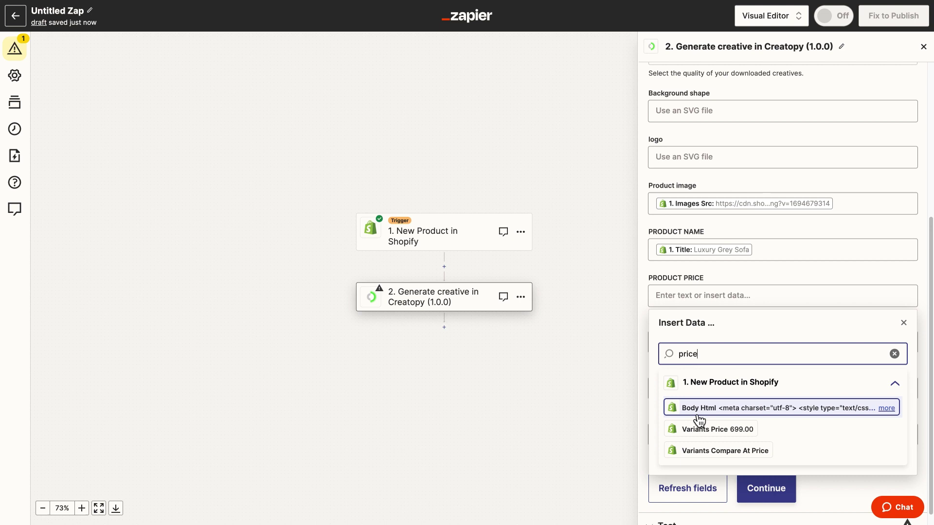
pyautogui.click(700, 431)
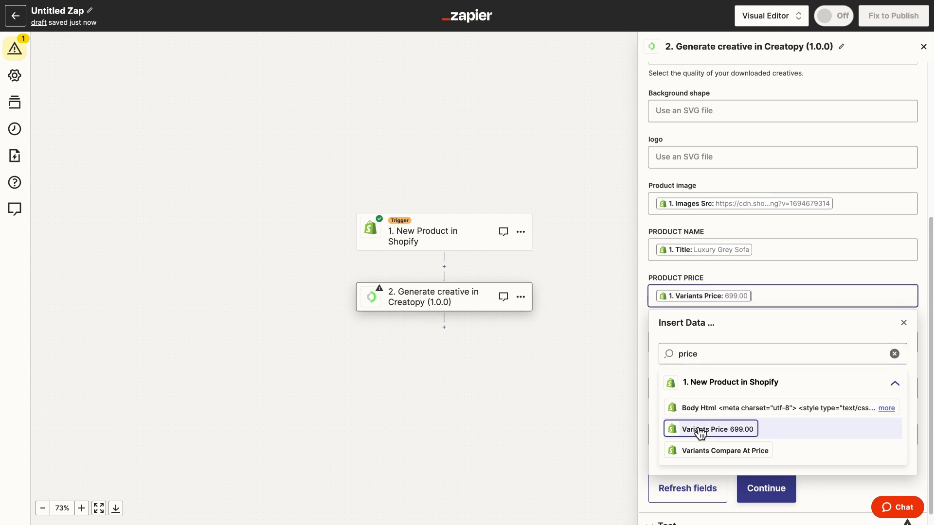
pyautogui.click(634, 375)
pyautogui.scroll(-1, 688, 335)
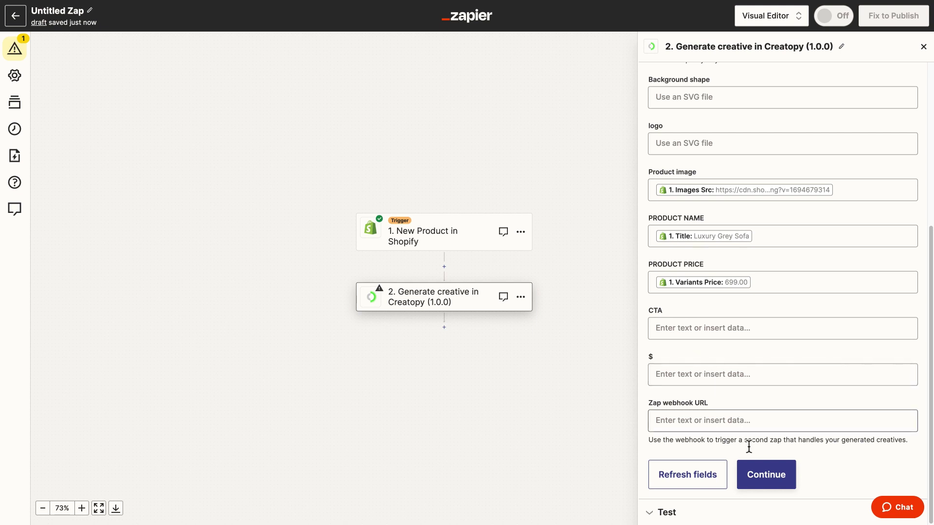
pyautogui.click(766, 474)
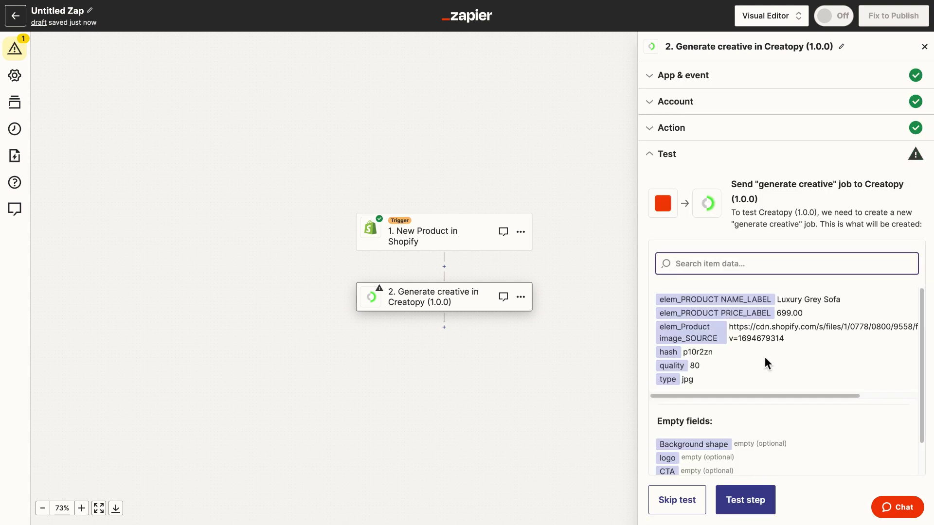
# Test the Generate creative step, select the returned code, and publish the Zap.
pyautogui.click(743, 496)
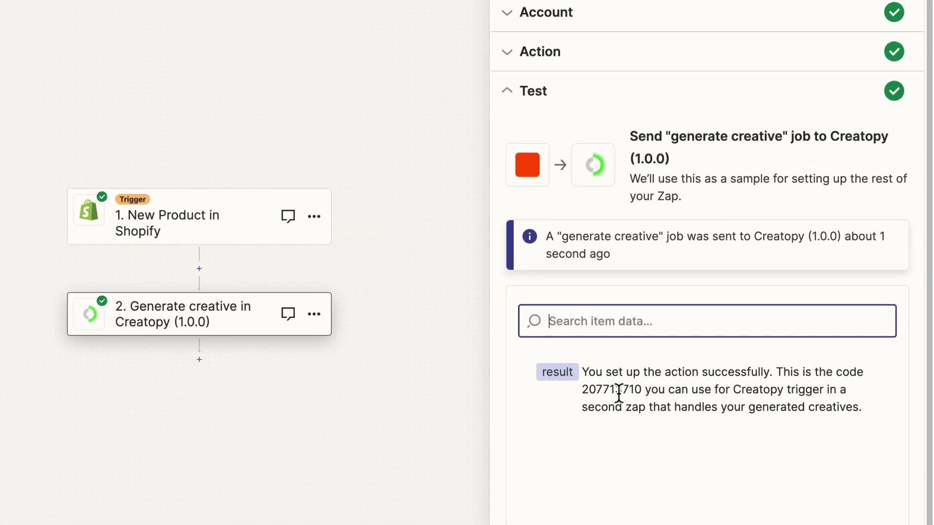
pyautogui.moveTo(585, 392); pyautogui.dragTo(642, 396)
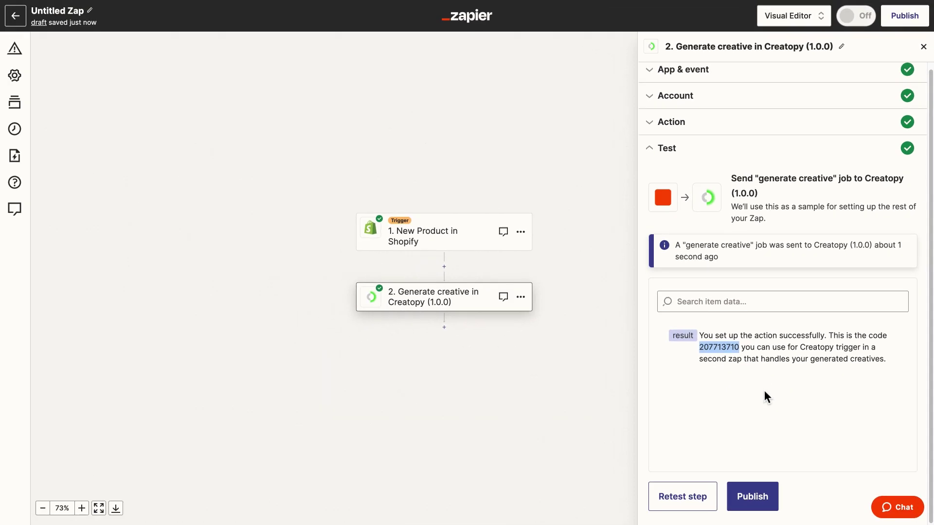
pyautogui.click(759, 490)
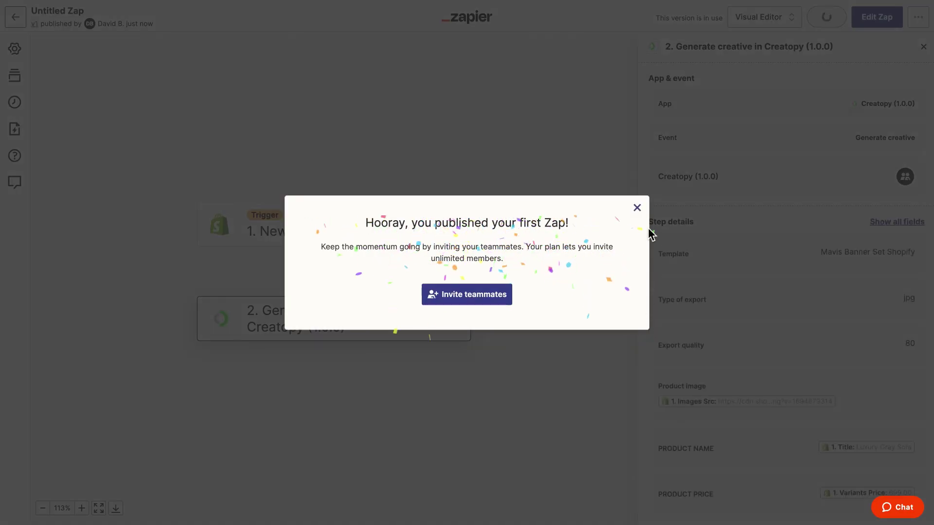
pyautogui.click(637, 209)
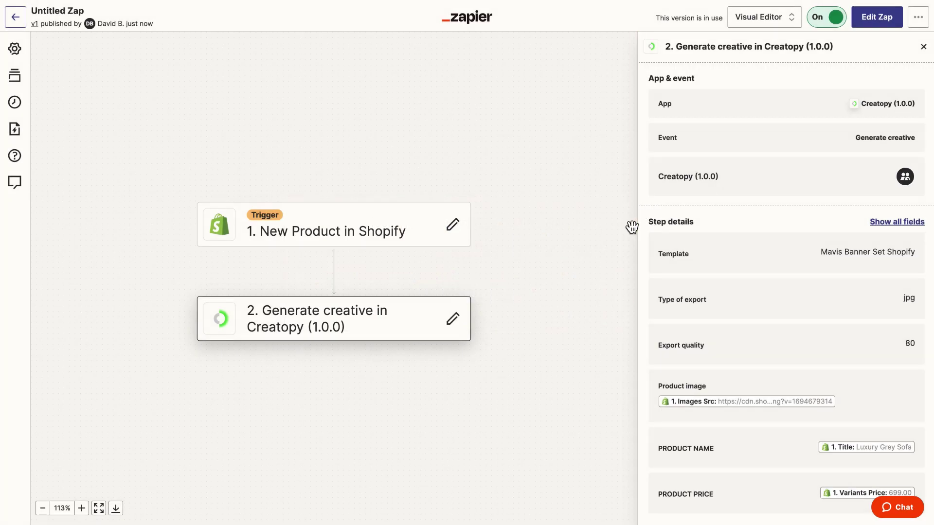
# Rename the Zap to 'Shopify Zap' and return to the Zaps list.
pyautogui.click(59, 14)
pyautogui.write('Shopify')
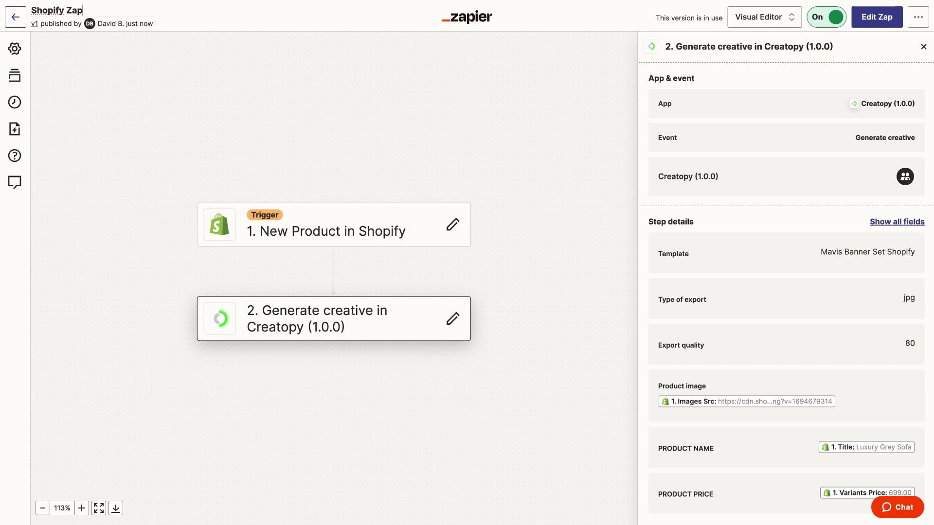
pyautogui.click(23, 23)
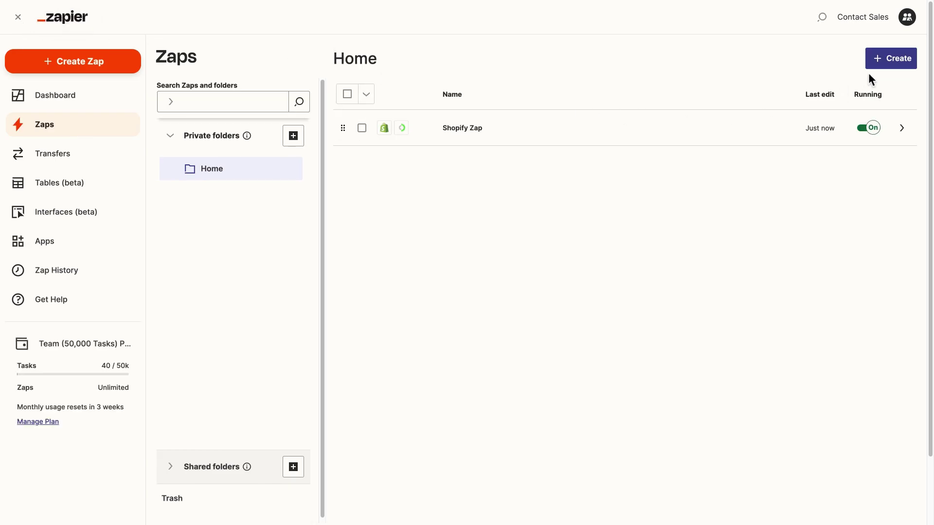
# Create a new Zap triggered by Creatopy's Creative Generated Trigger.
pyautogui.click(892, 69)
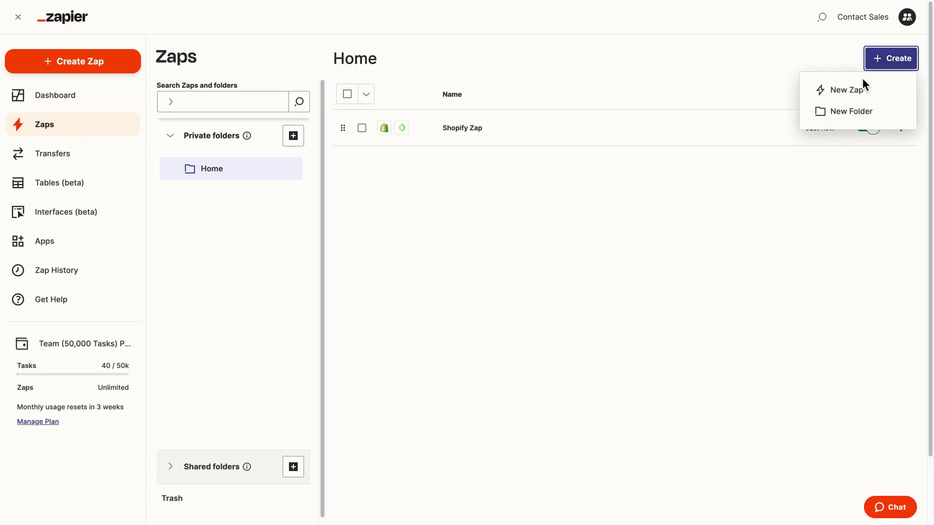
pyautogui.click(849, 91)
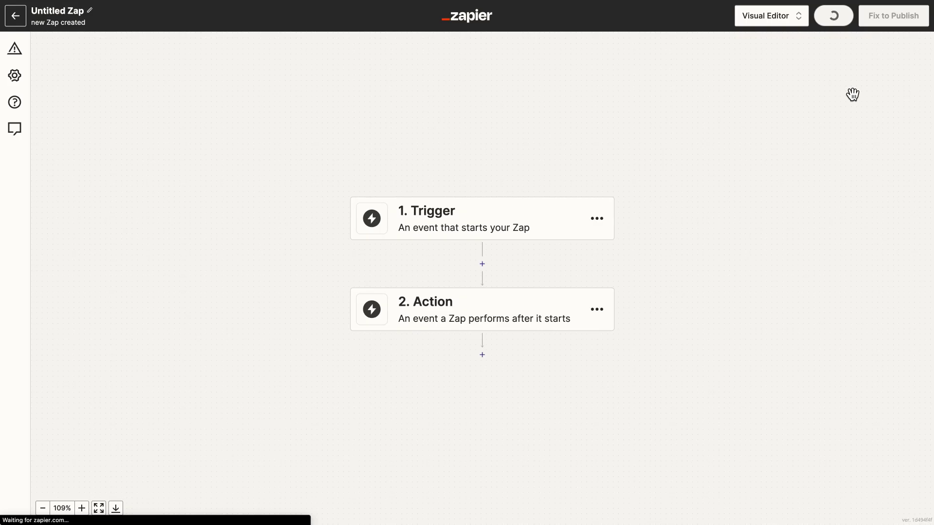
pyautogui.click(424, 229)
pyautogui.write('Creatpy')
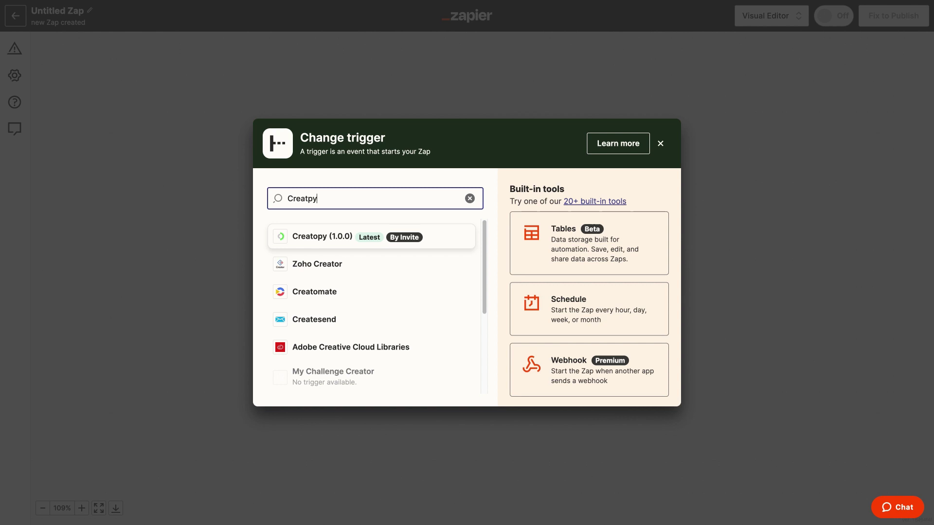
pyautogui.click(424, 237)
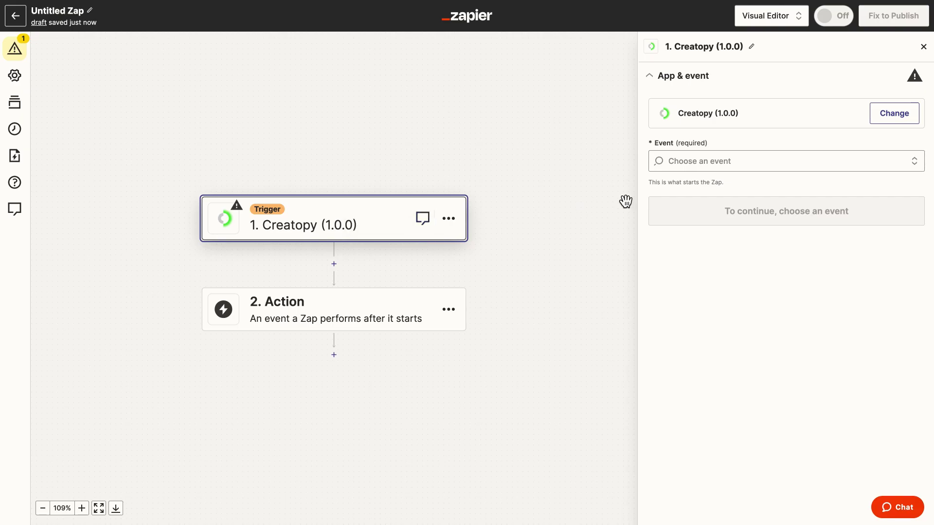
pyautogui.click(829, 164)
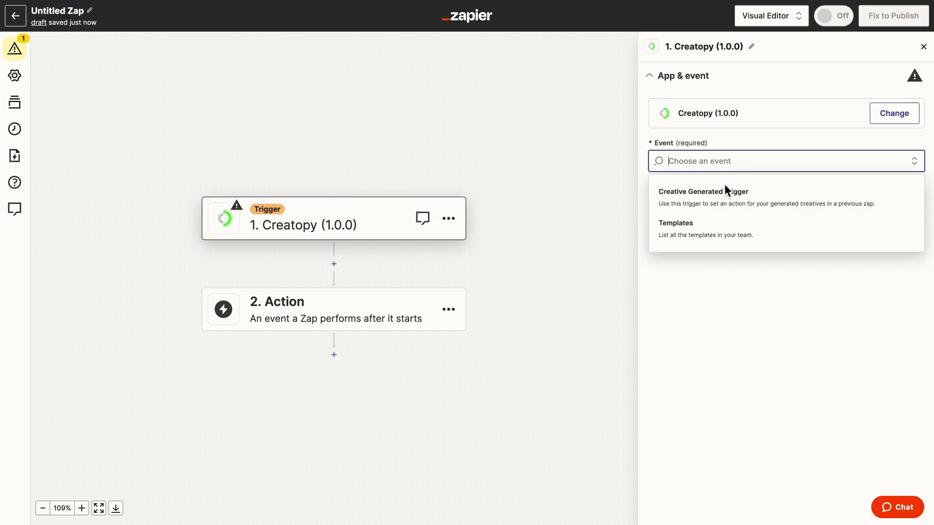
pyautogui.click(718, 200)
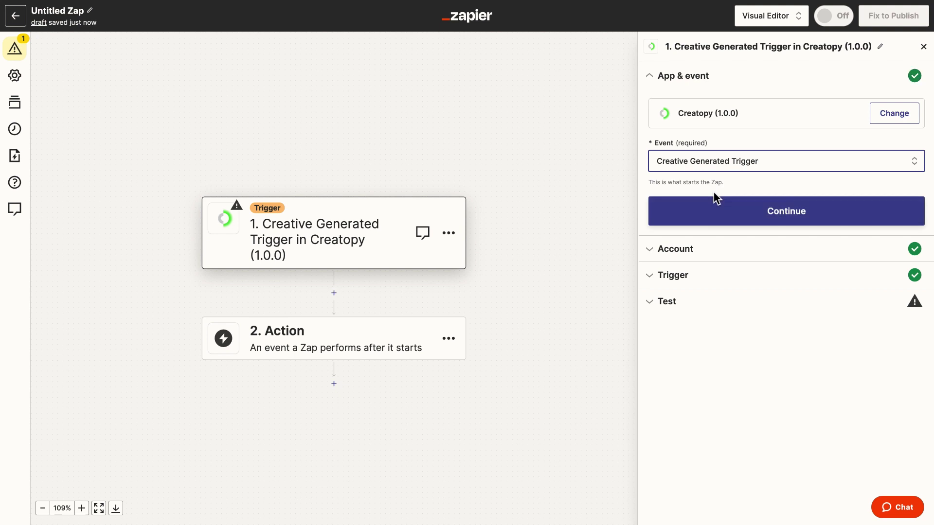
# Keep the Creatopy account, leave trigger code blank, and test to find 'generated creative A'.
pyautogui.click(736, 210)
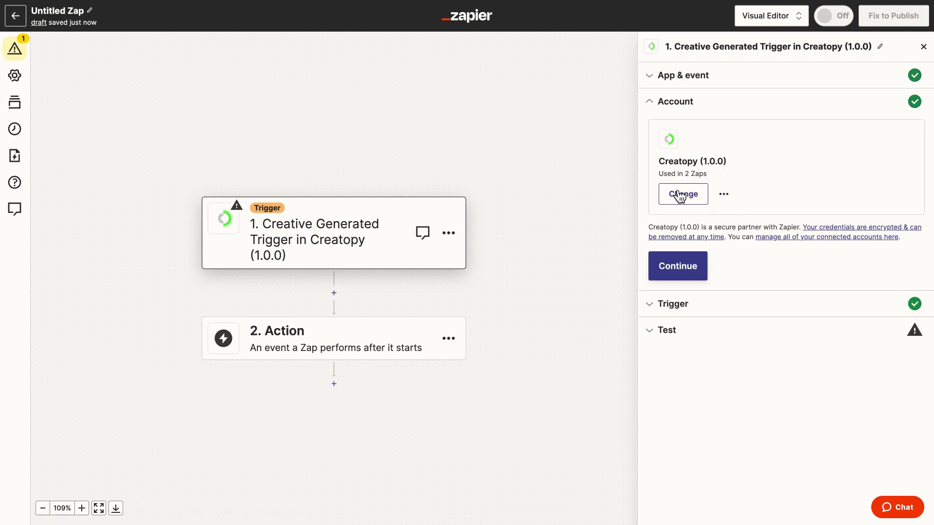
pyautogui.click(684, 272)
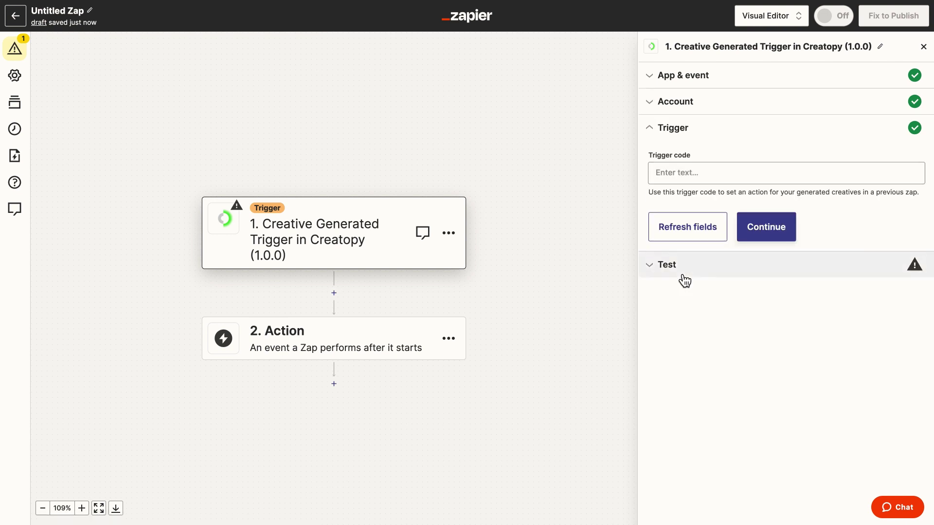
pyautogui.click(680, 174)
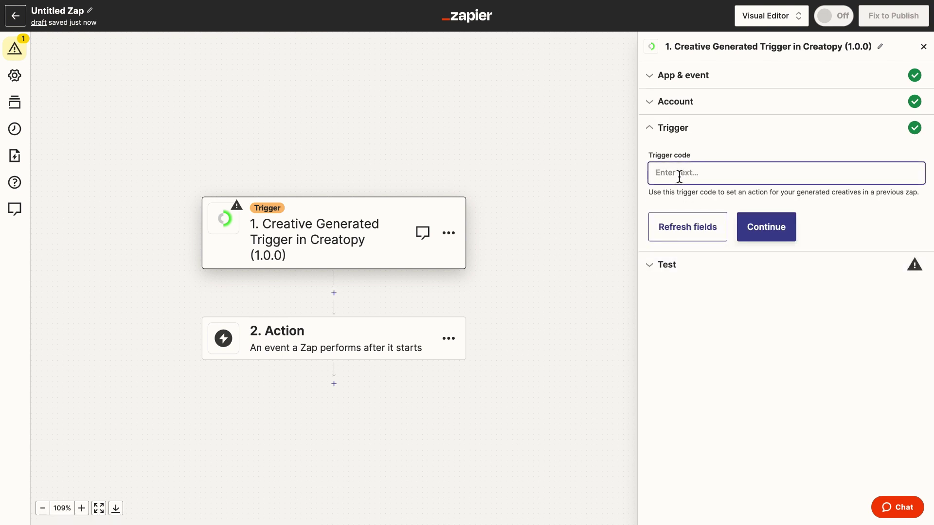
pyautogui.click(748, 221)
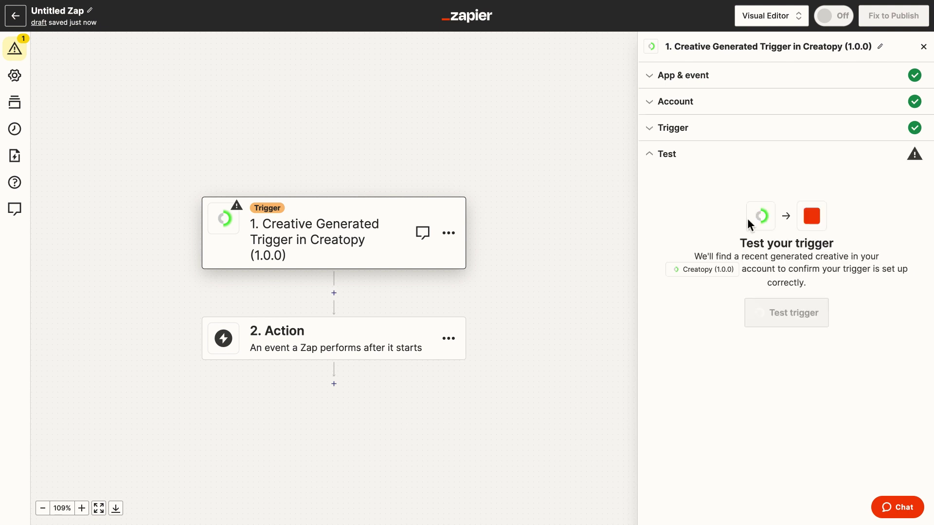
pyautogui.click(779, 311)
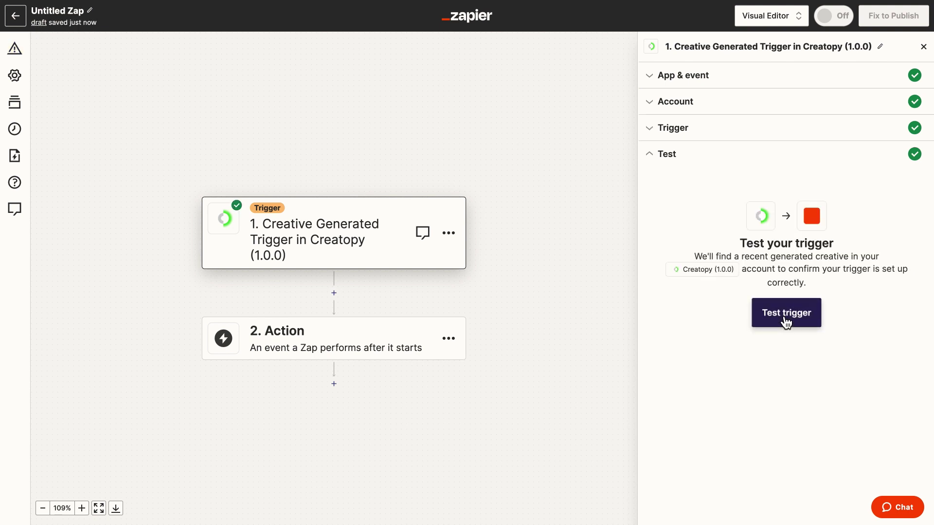
pyautogui.scroll(-10, 781, 314)
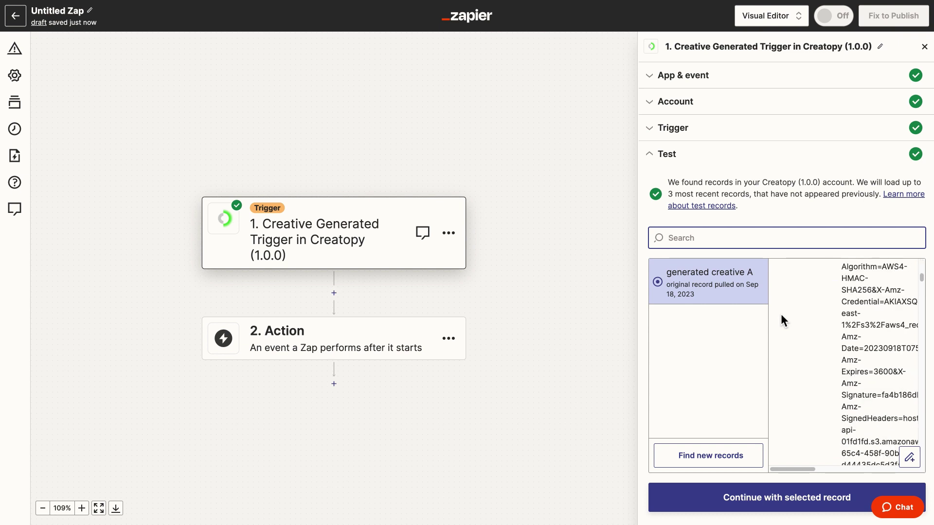
pyautogui.scroll(-5, 780, 314)
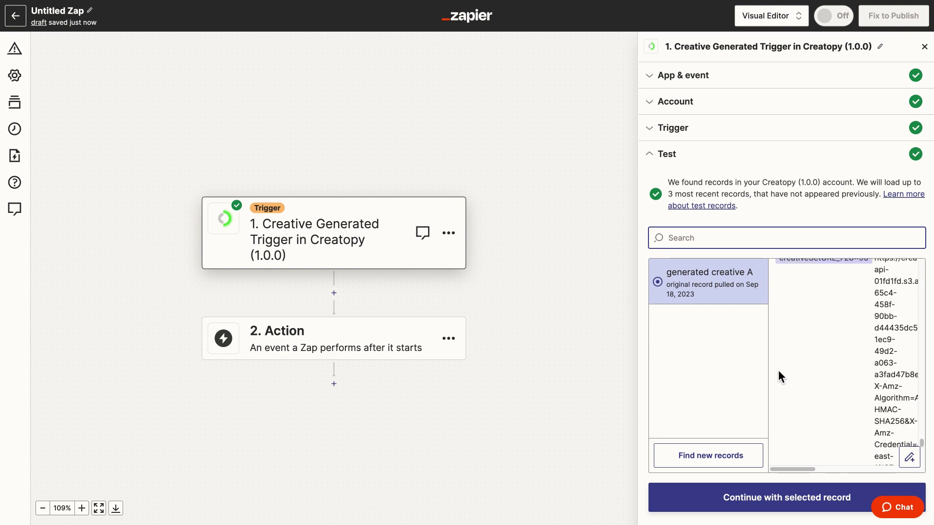
# Set step 2 to Google Drive's Upload File event with the connected account.
pyautogui.click(761, 498)
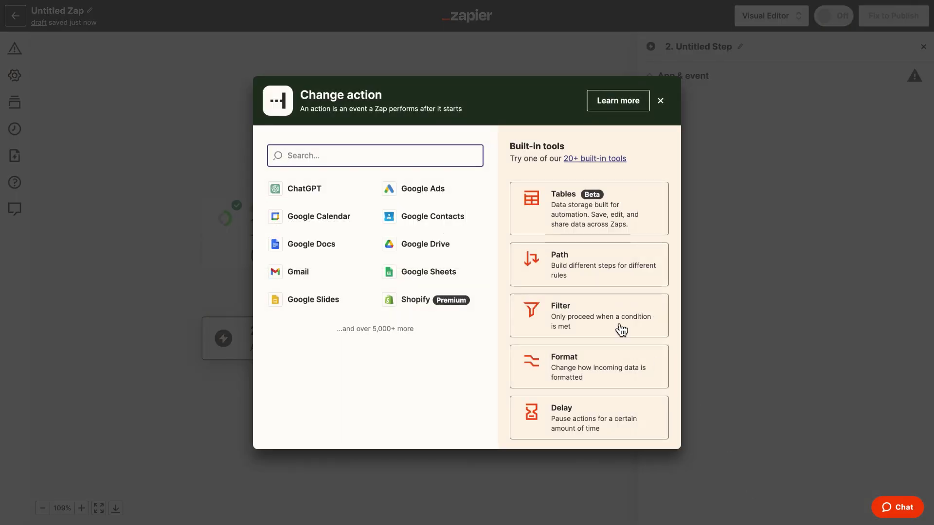
pyautogui.click(425, 246)
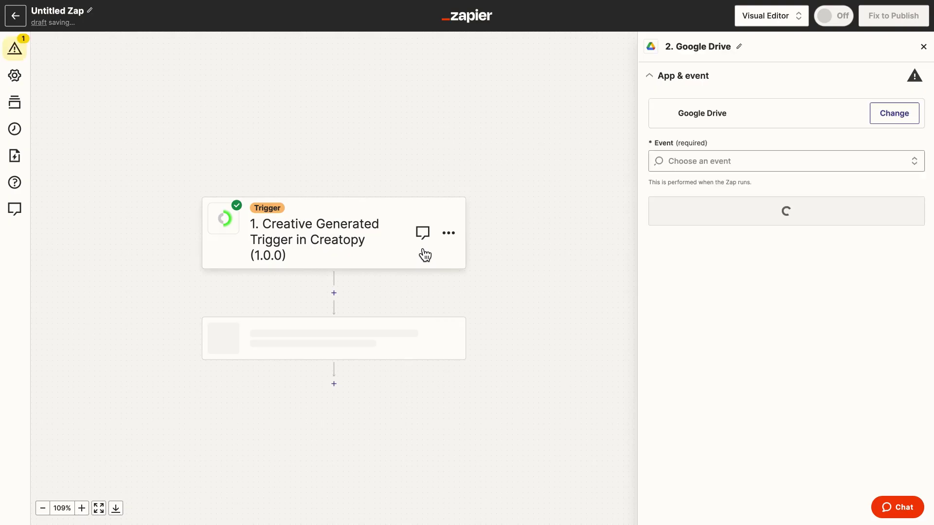
pyautogui.click(678, 159)
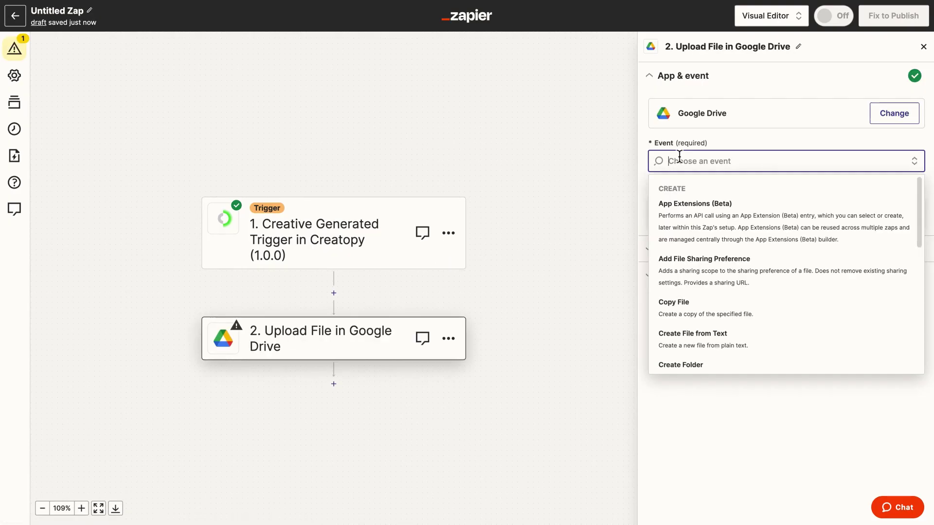
pyautogui.write('upload')
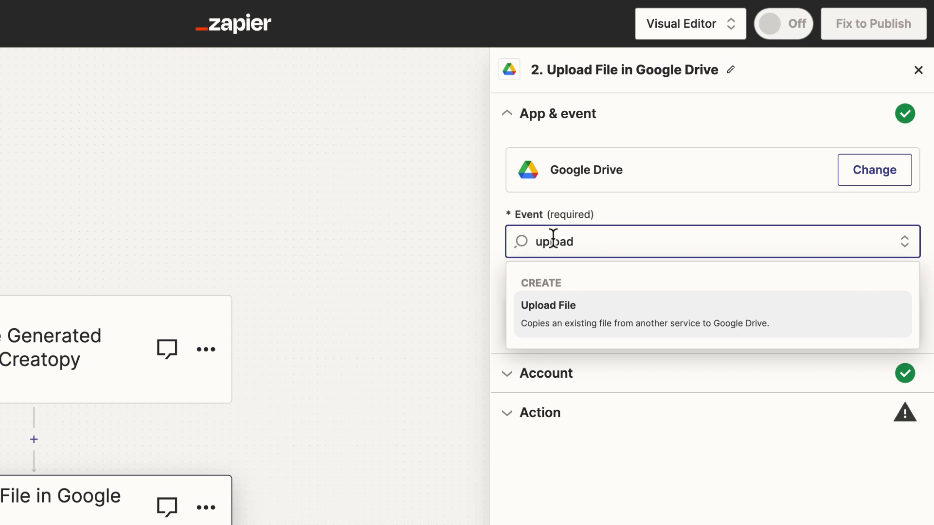
pyautogui.click(587, 304)
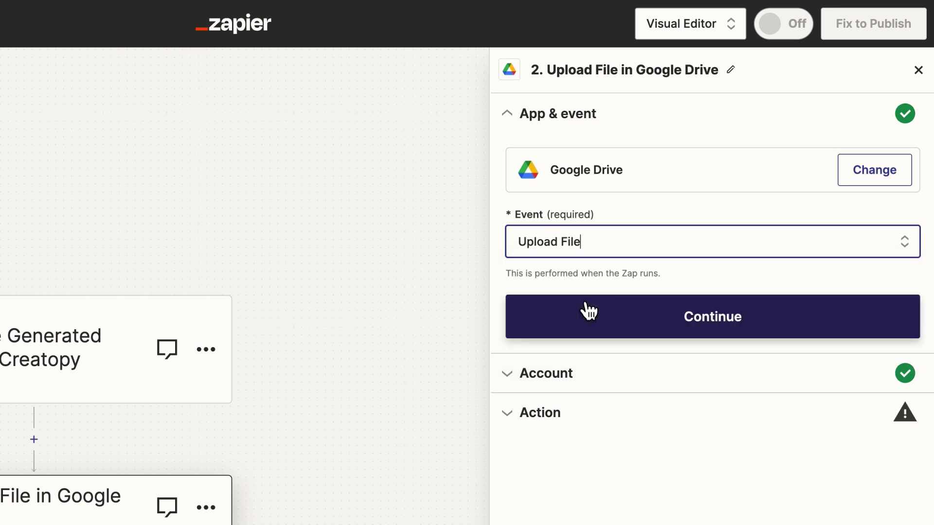
pyautogui.click(647, 341)
pyautogui.click(572, 387)
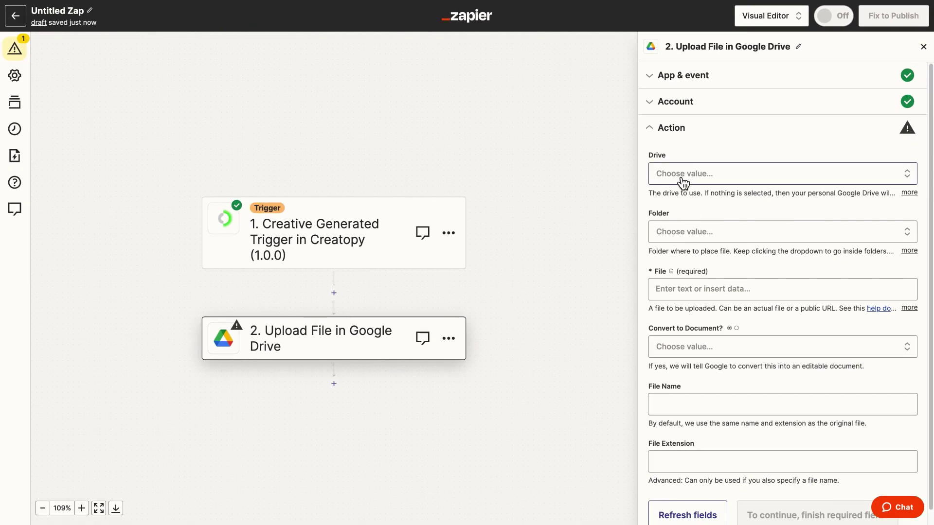
# Upload to the Zapier folder in My Google Drive.
pyautogui.click(682, 179)
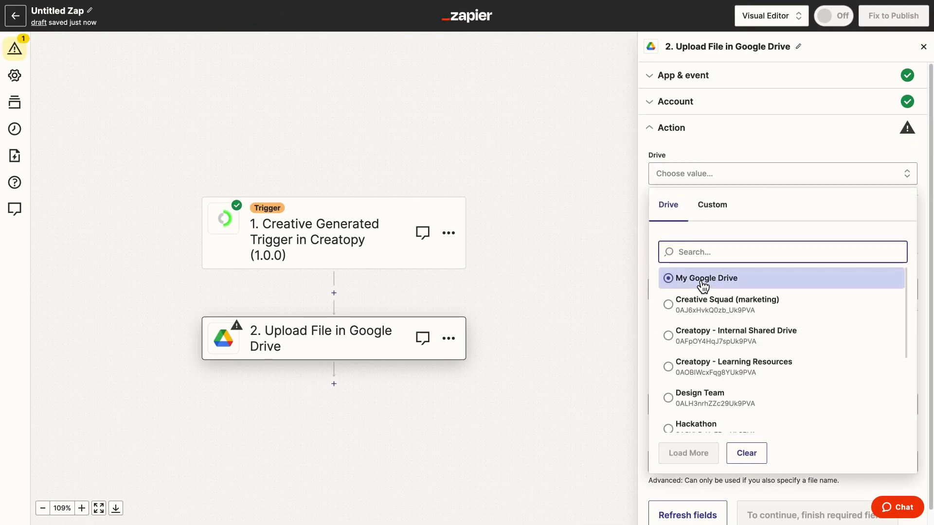
pyautogui.click(698, 276)
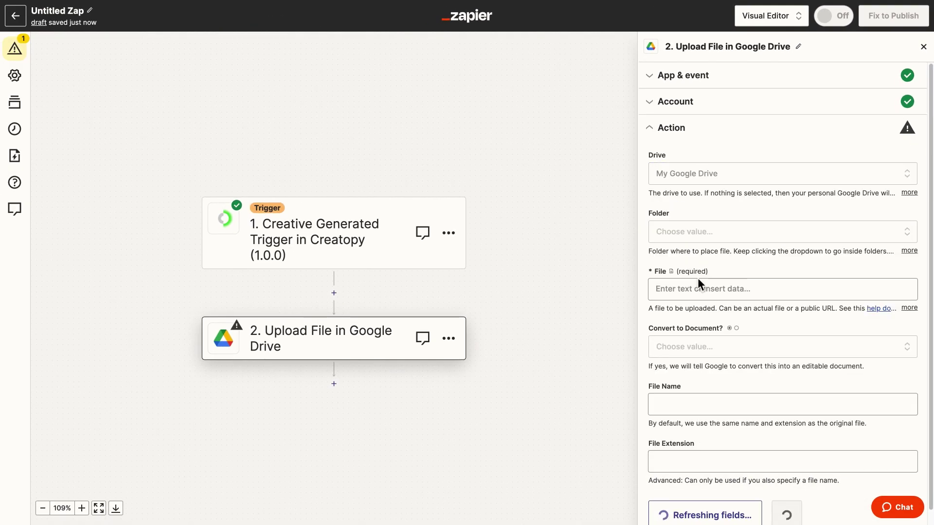
pyautogui.click(691, 236)
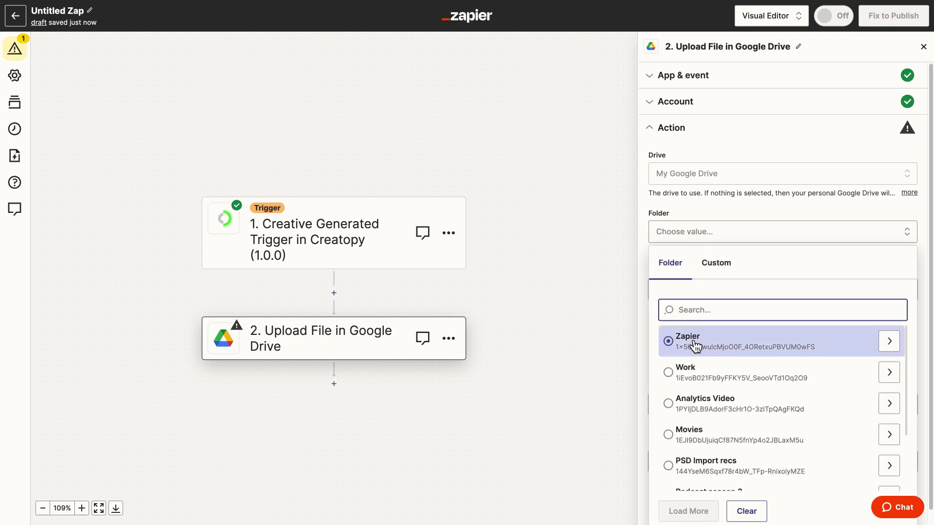
pyautogui.click(694, 340)
# Use Creative Set Urls as the file and name it 'Mavis Zapier project'.
pyautogui.click(683, 284)
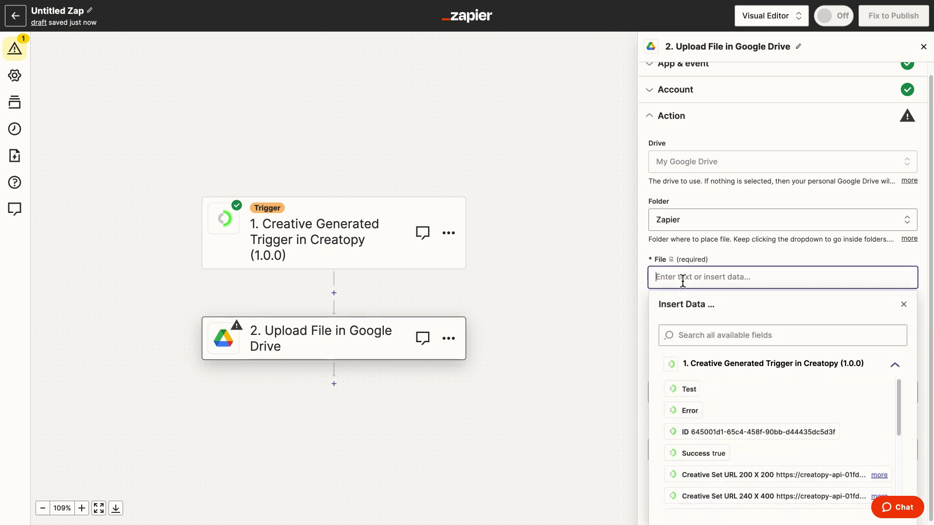
pyautogui.scroll(-5, 711, 402)
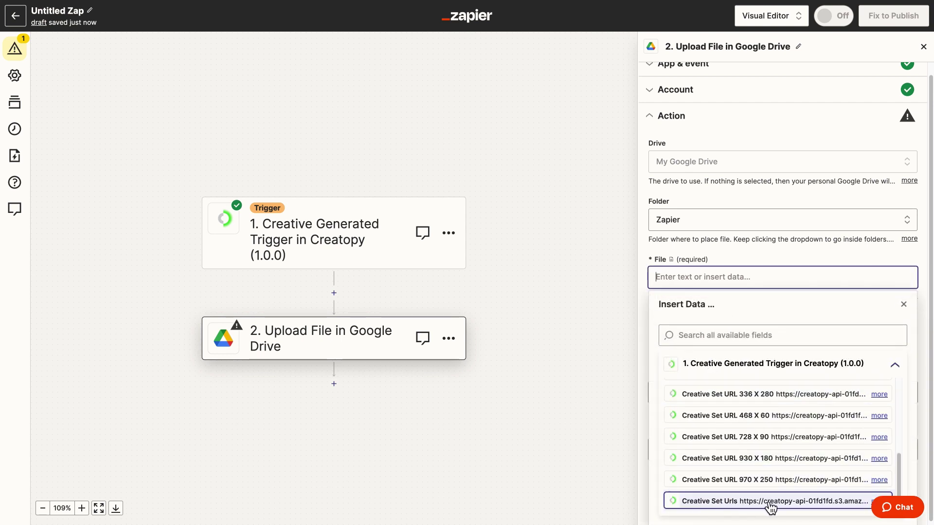
pyautogui.click(798, 506)
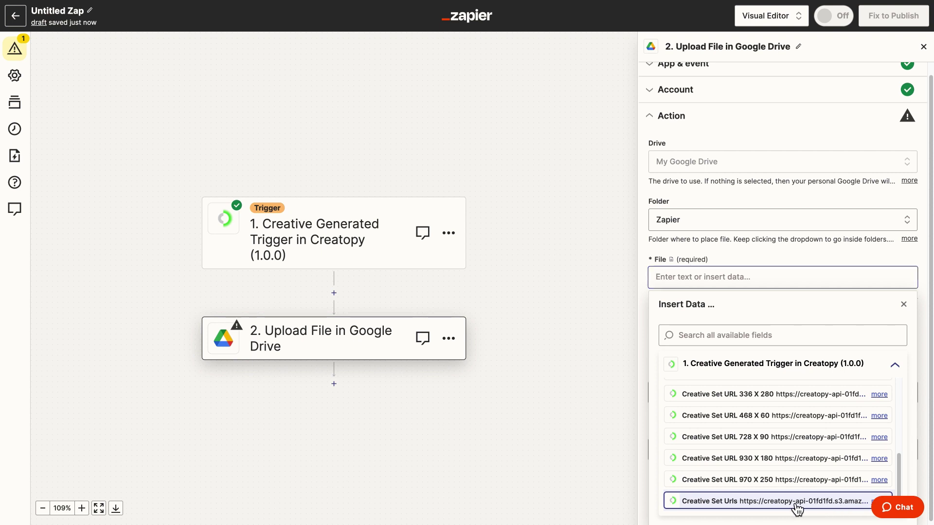
pyautogui.click(619, 365)
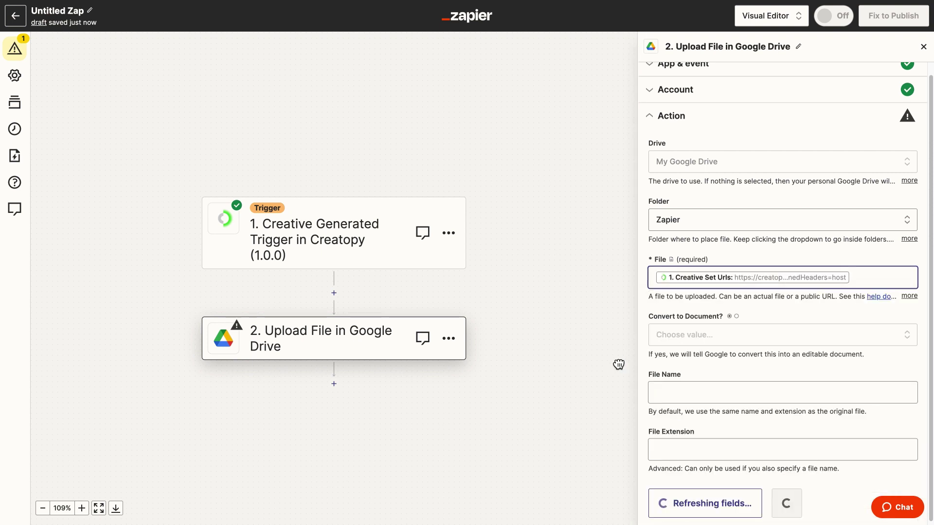
pyautogui.click(684, 392)
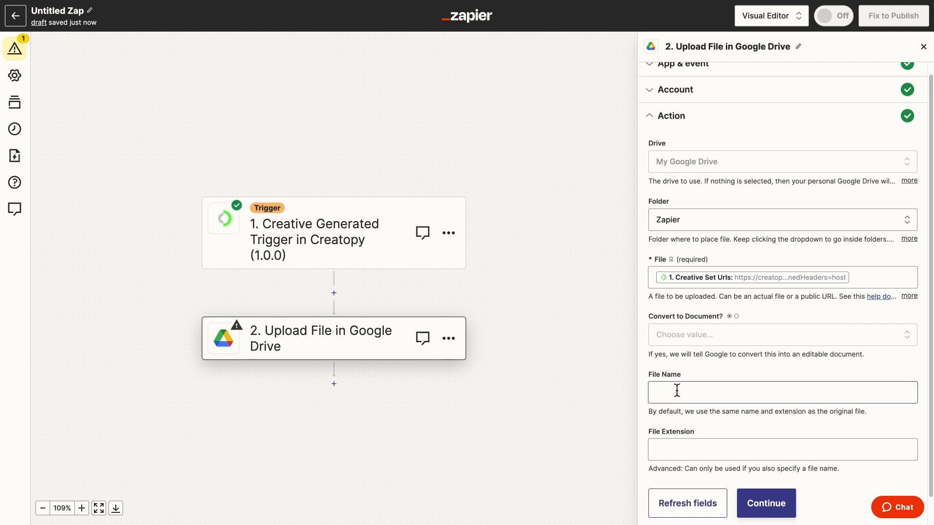
pyautogui.write('Mavis Zapier project')
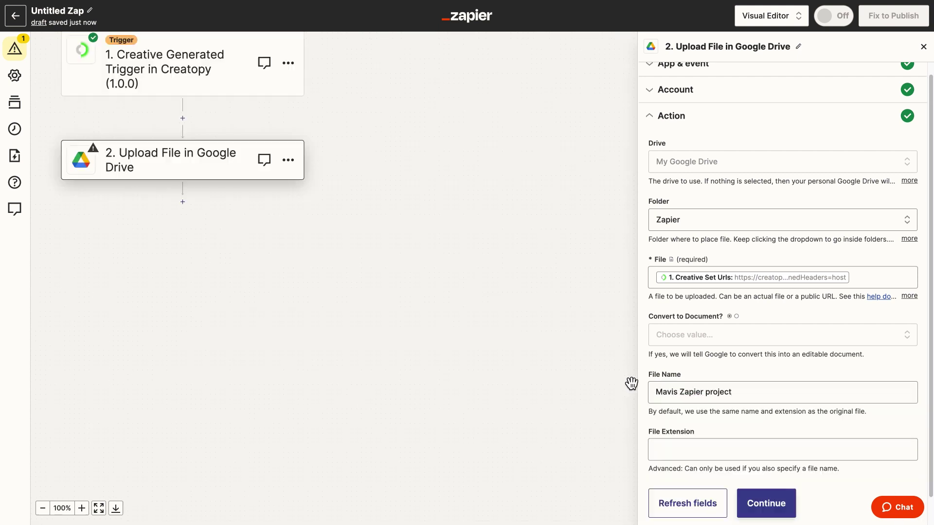
# Test the upload, then open Mavis Zapier project.zip in Drive to view its 9 JPG banners.
pyautogui.click(769, 504)
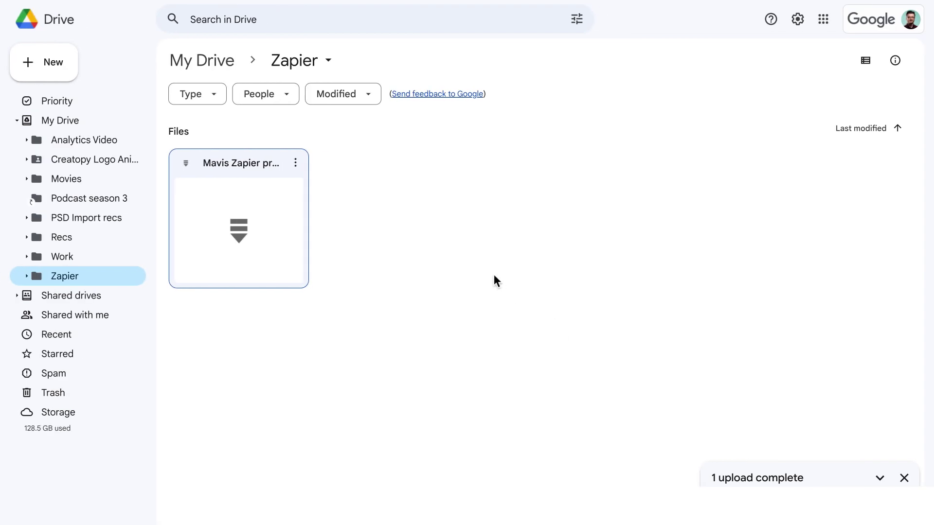
pyautogui.click(234, 188)
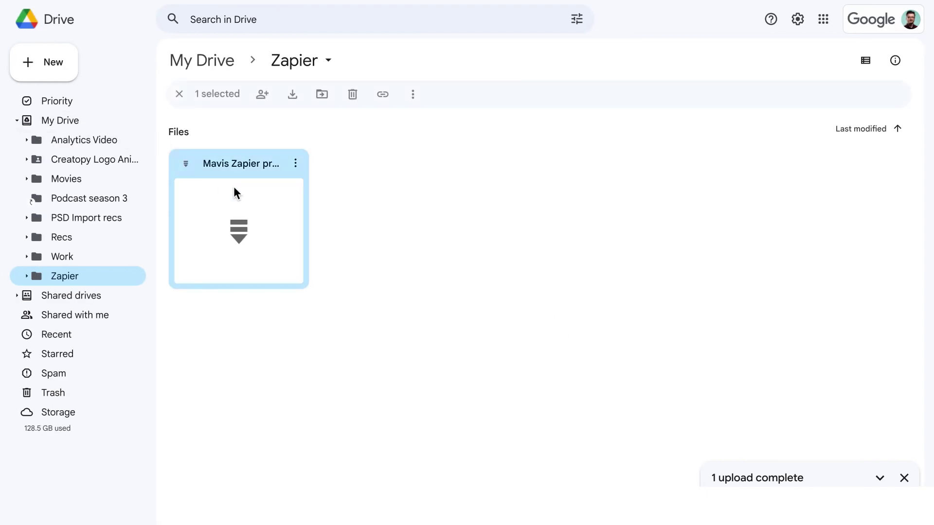
pyautogui.doubleClick(234, 189)
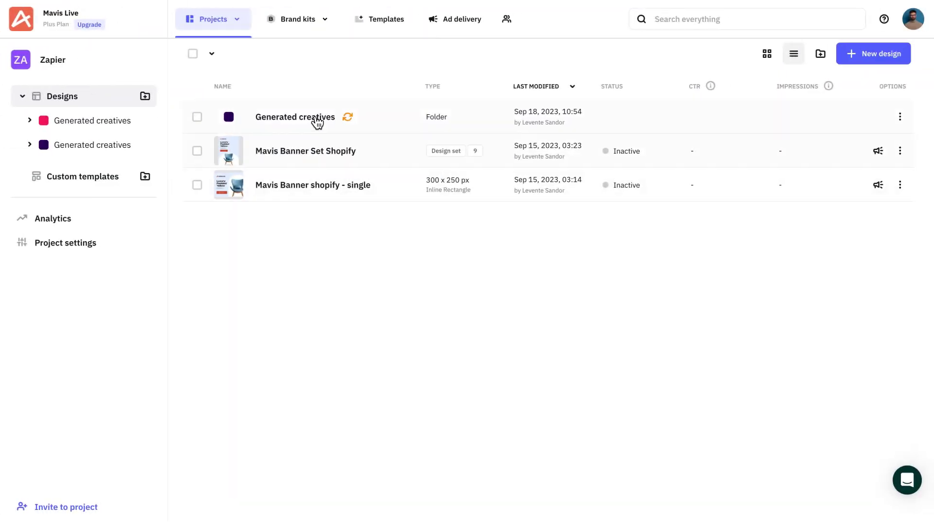
# Navigate Generated creatives › Zapier › Mavis Banner Set Shopify (p10r2zn) to view its two generated sets.
pyautogui.click(317, 123)
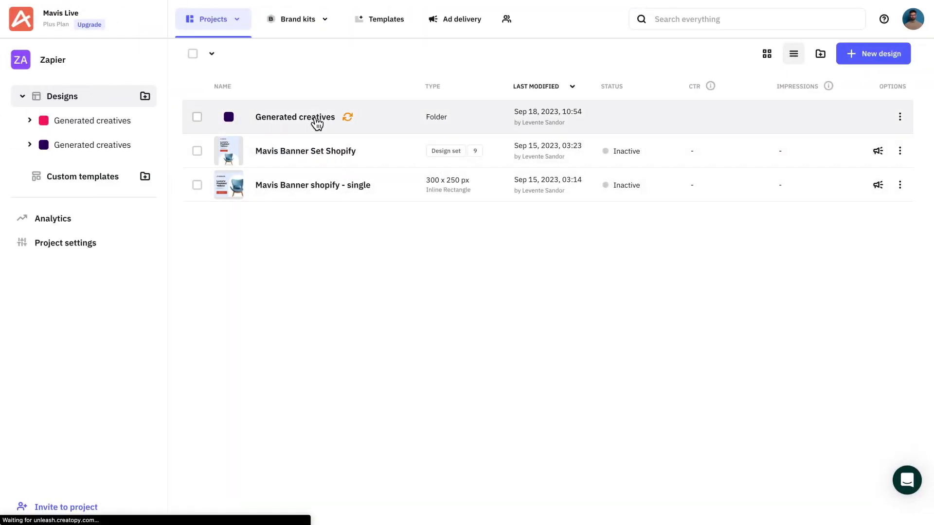
pyautogui.click(302, 126)
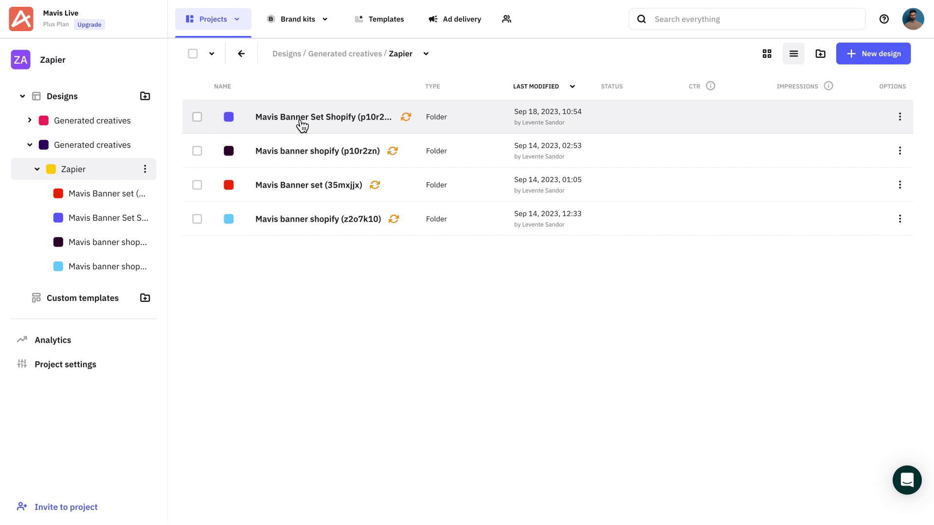
pyautogui.click(278, 124)
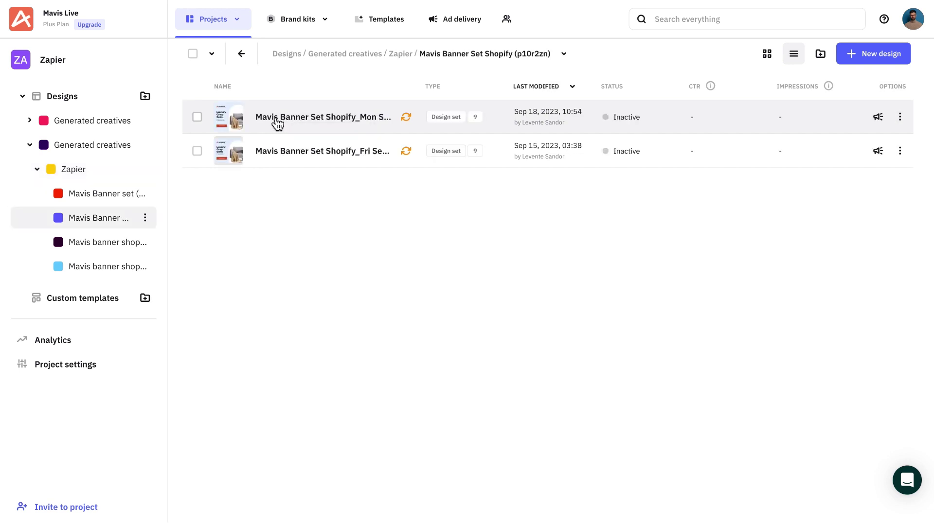